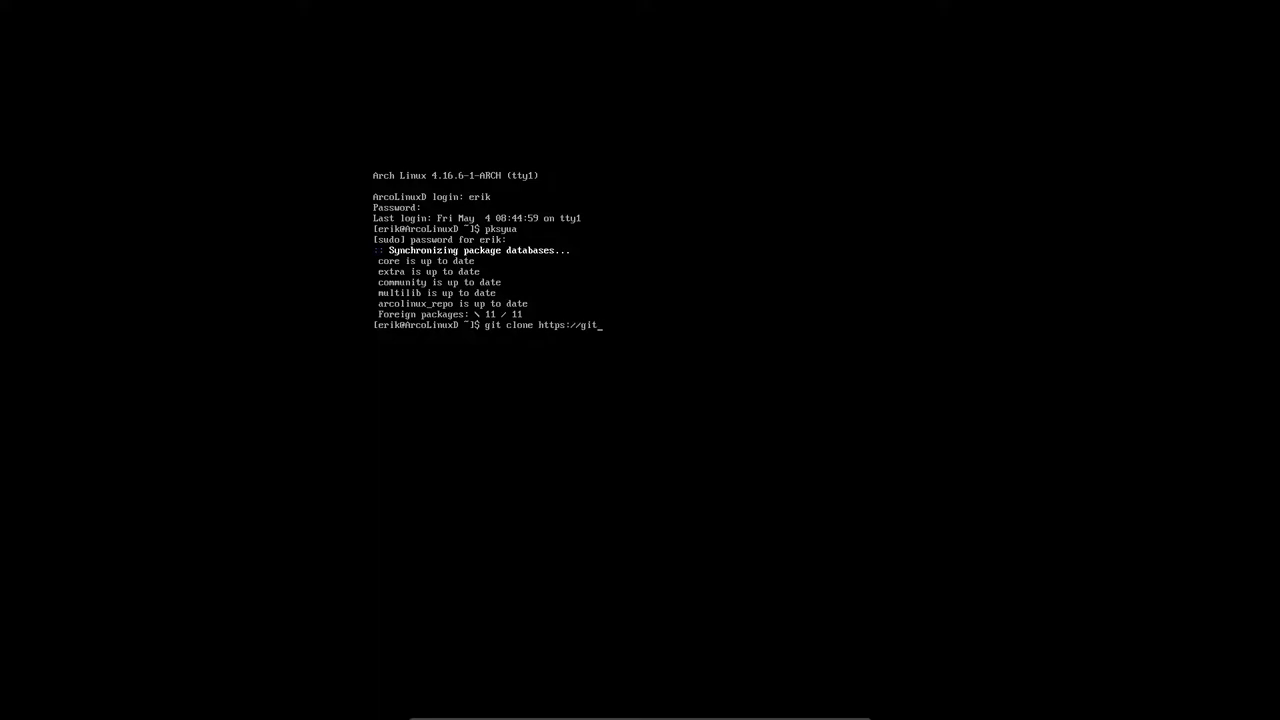
text(arcolinuxd/)
text(arco-bspwm)
key(Return)
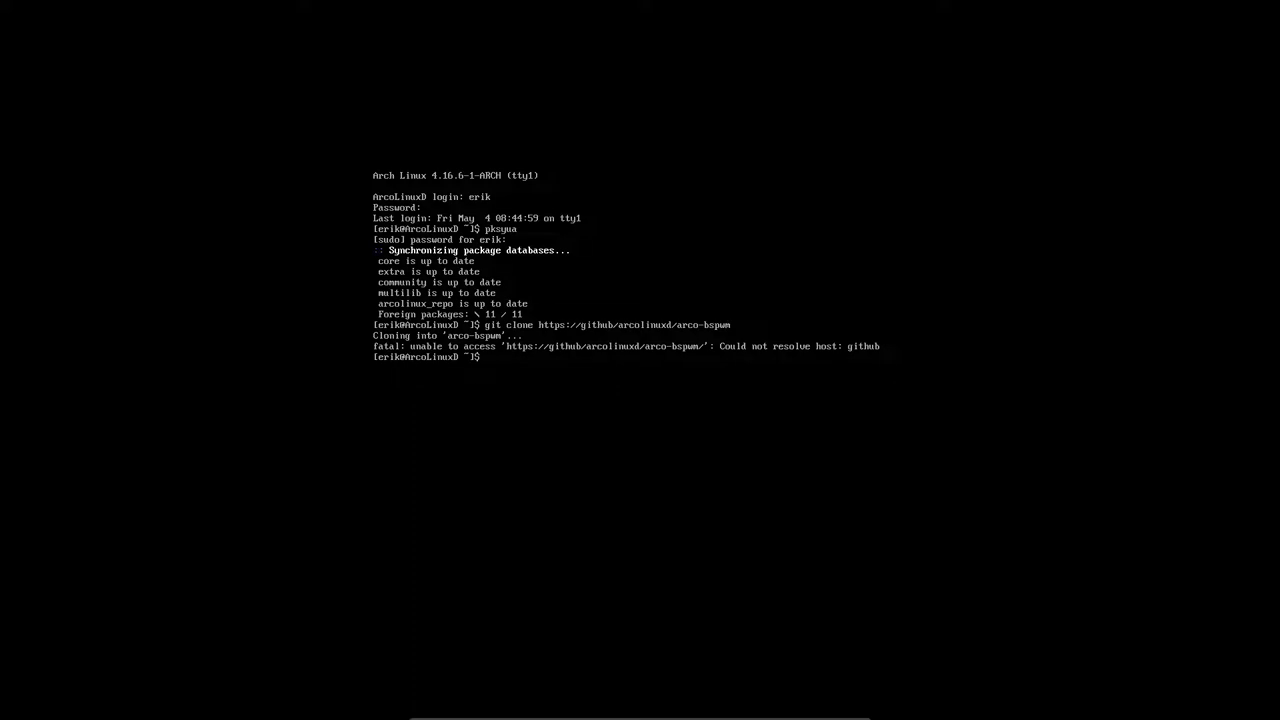
key(Up)
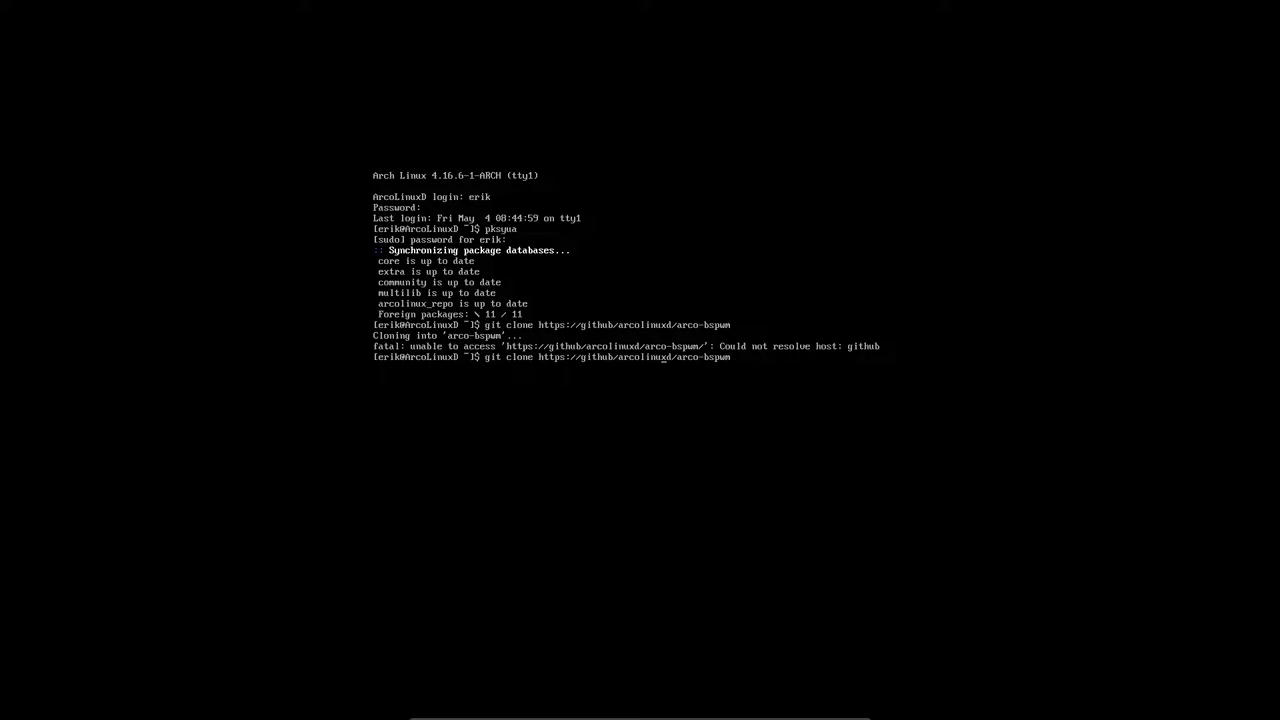
key(Left)
key(Left)
key(Left)
key(Left)
key(Left)
key(Left)
key(Left)
key(Left)
key(Left)
key(Left)
key(Left)
key(Left)
key(Left)
key(Left)
key(Left)
key(Left)
key(Left)
key(Left)
key(Left)
key(Left)
text(.com)
key(Delete)
key(Return)
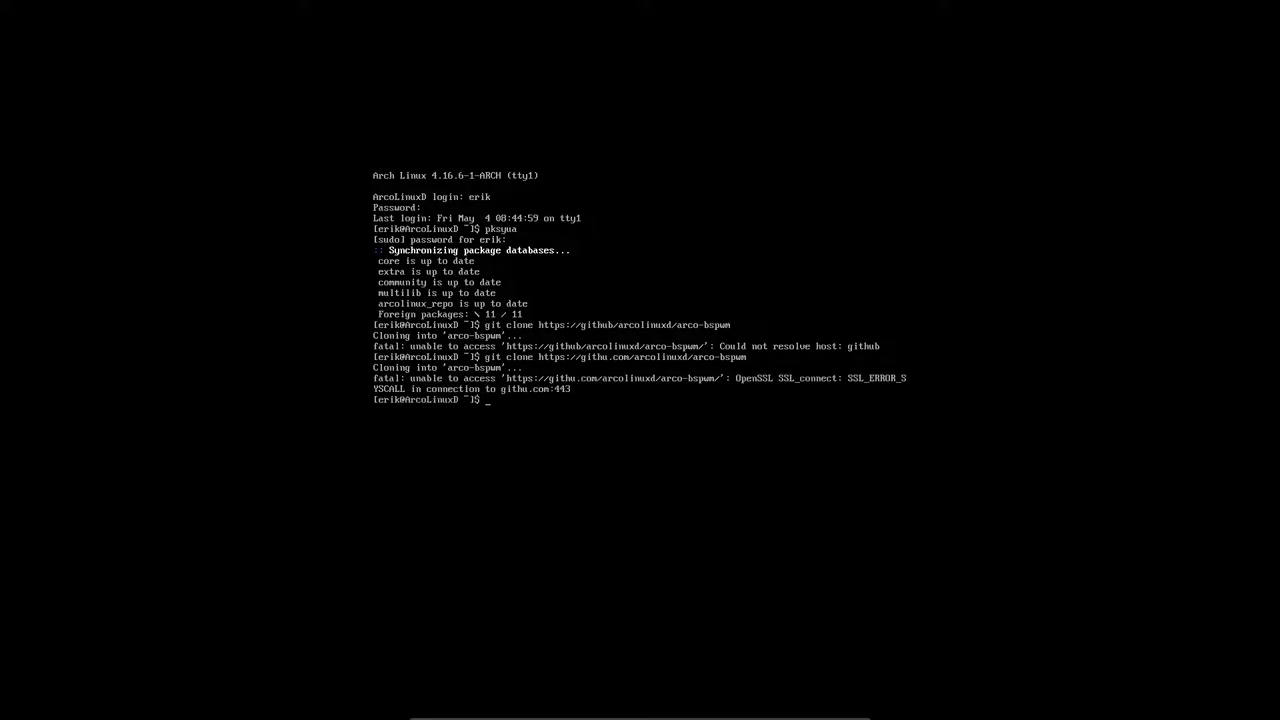
key(Up)
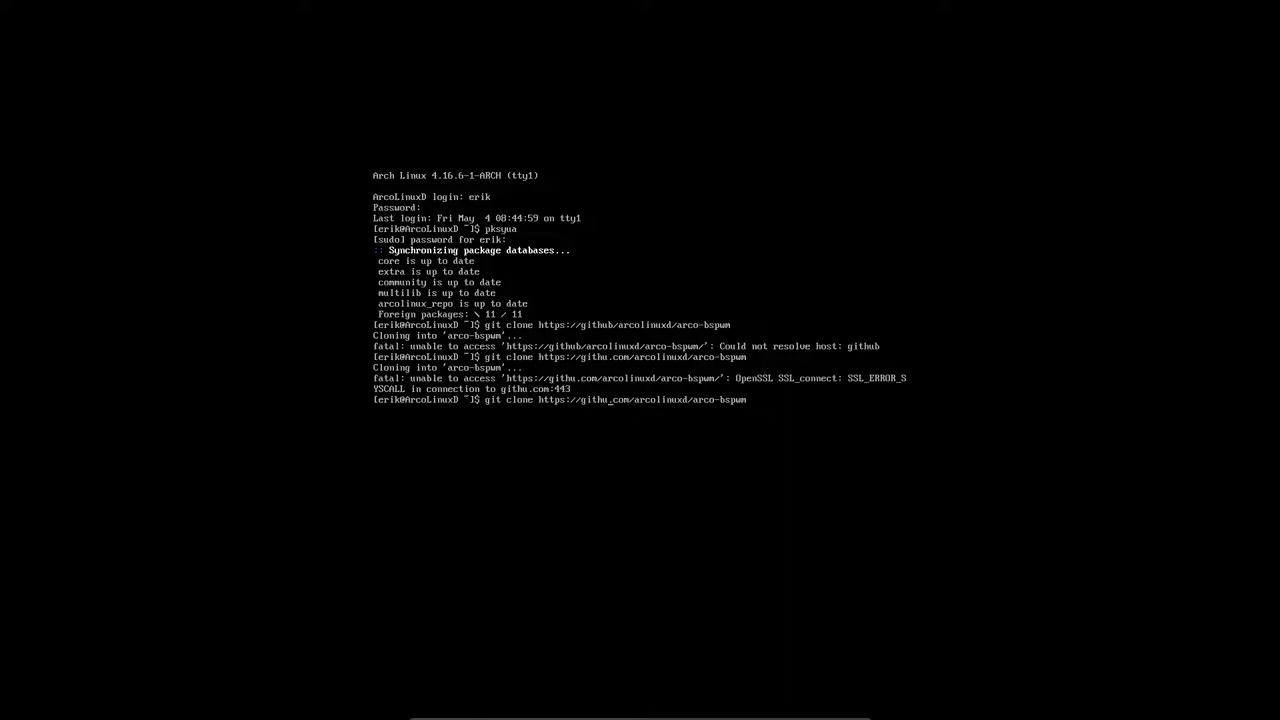
text(b)
key(Return)
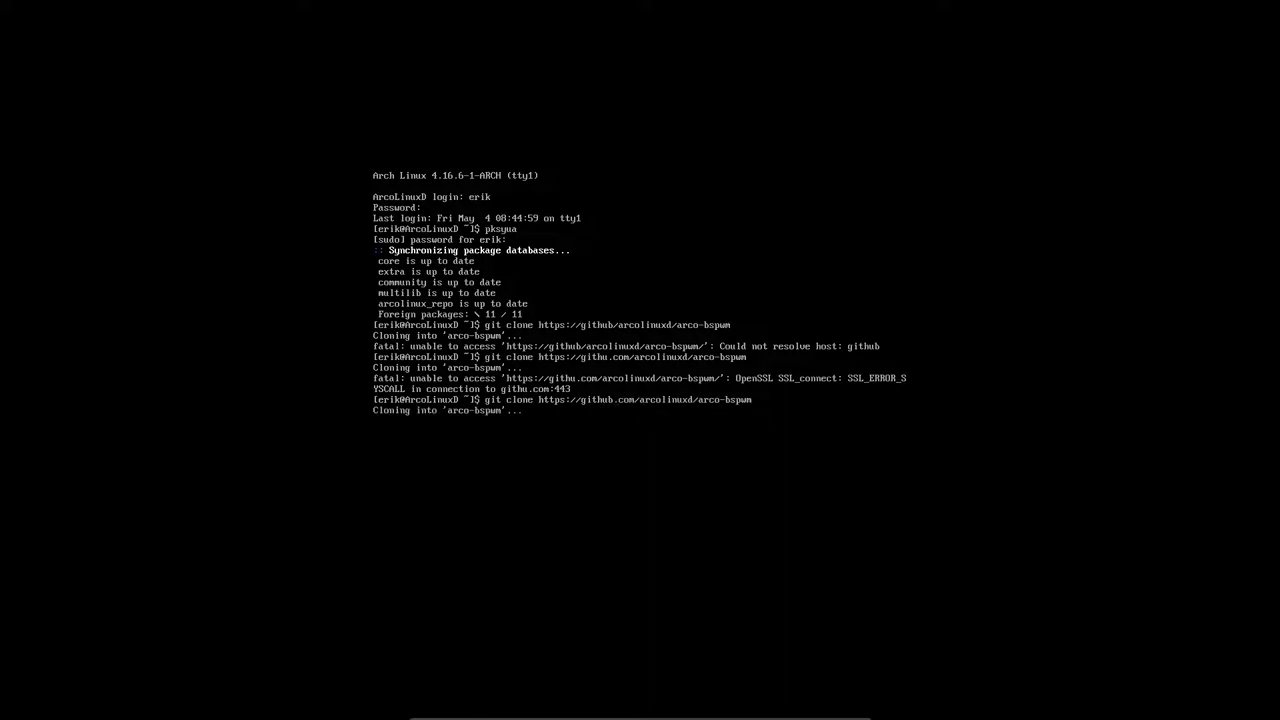
- Try a trimmed repository name, abort its username prompt, and recall the clone command
key(Up)
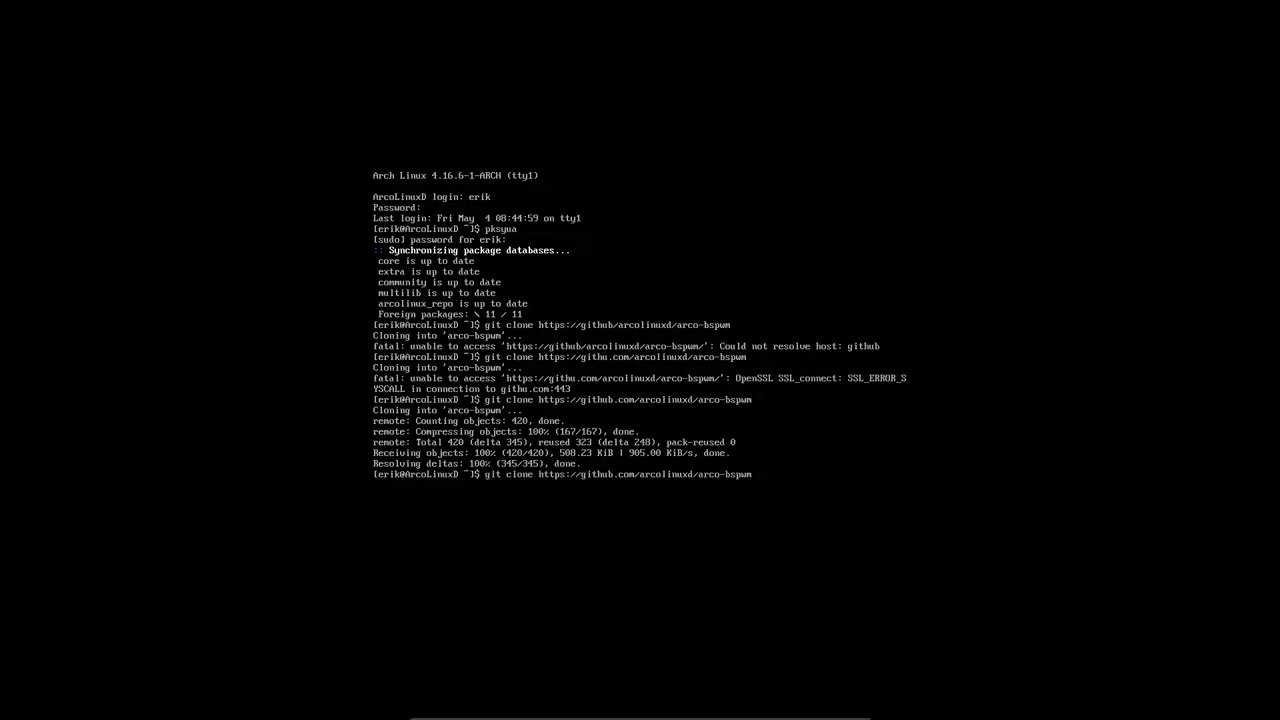
key(BackSpace)
key(Return)
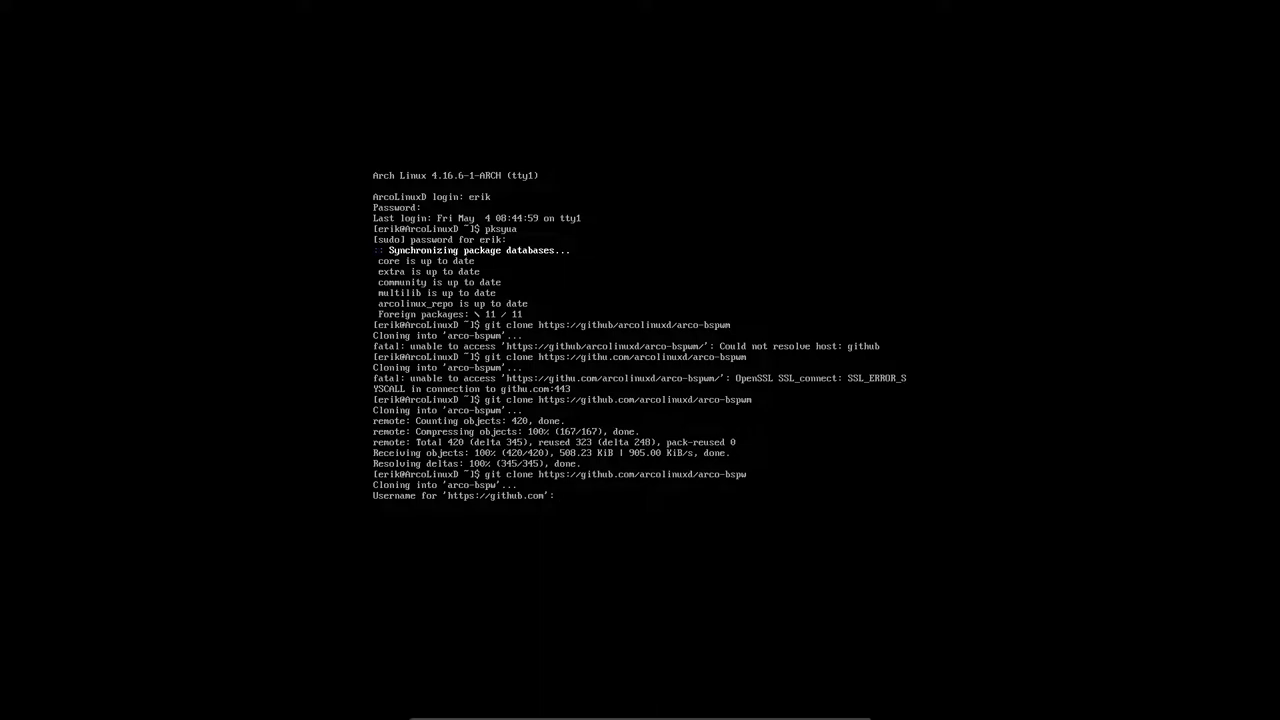
key(ctrl+c)
key(Up)
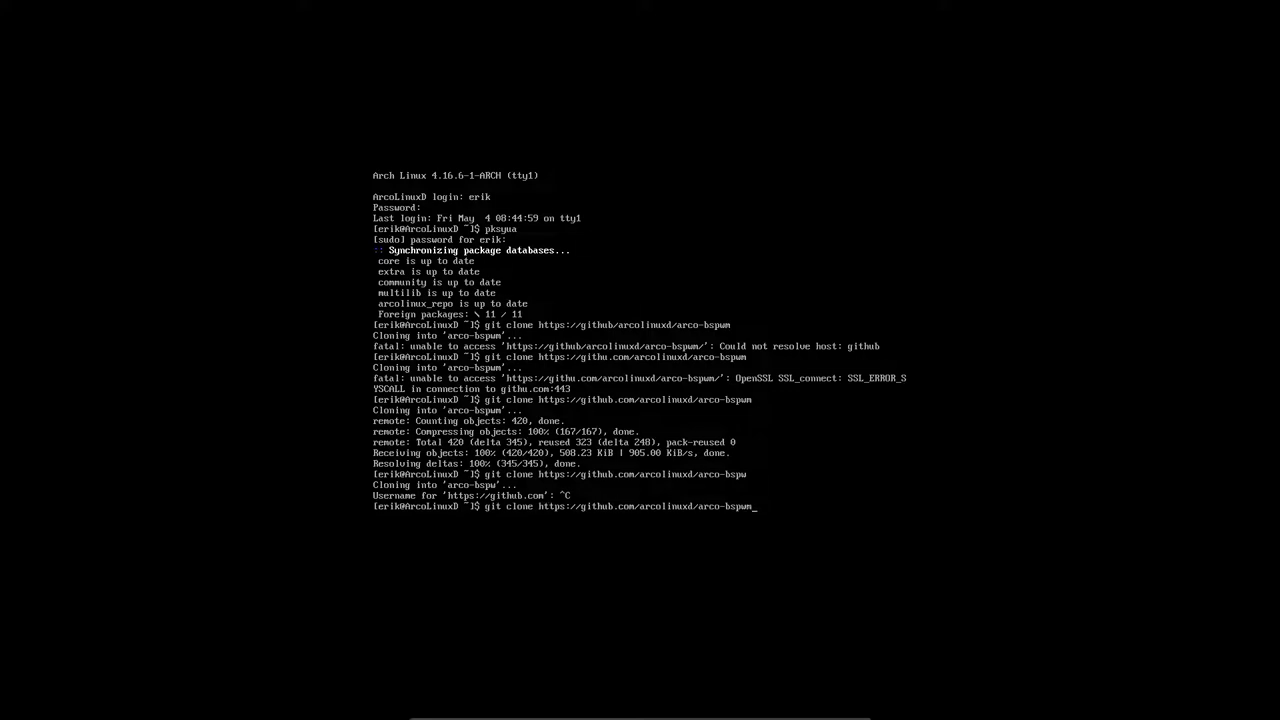
- Discard the recalled command, list the home folder and move into arco-bspwm
key(ctrl+c)
text(ls)
key(Return)
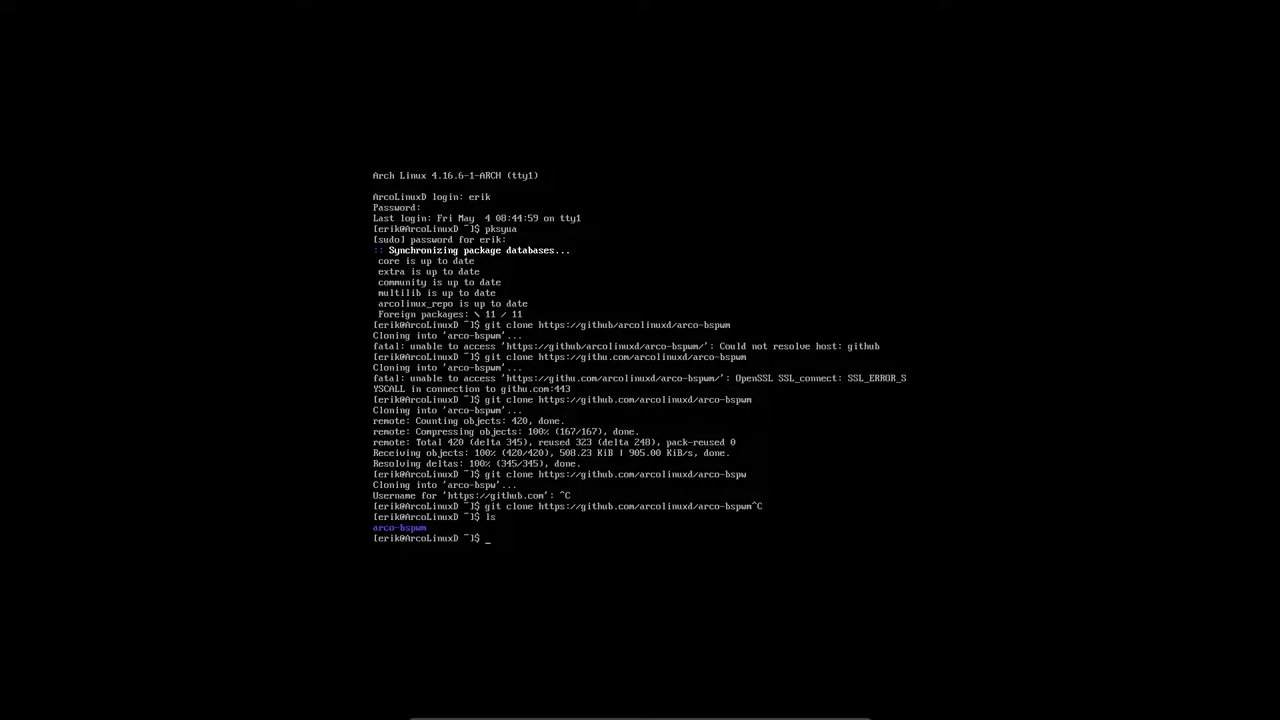
text(cd ar)
key(Tab)
key(Return)
- Run ./000-use-all-cores-makepkg-conf-v1.sh so package builds use all 4 cores
text(ls)
key(Return)
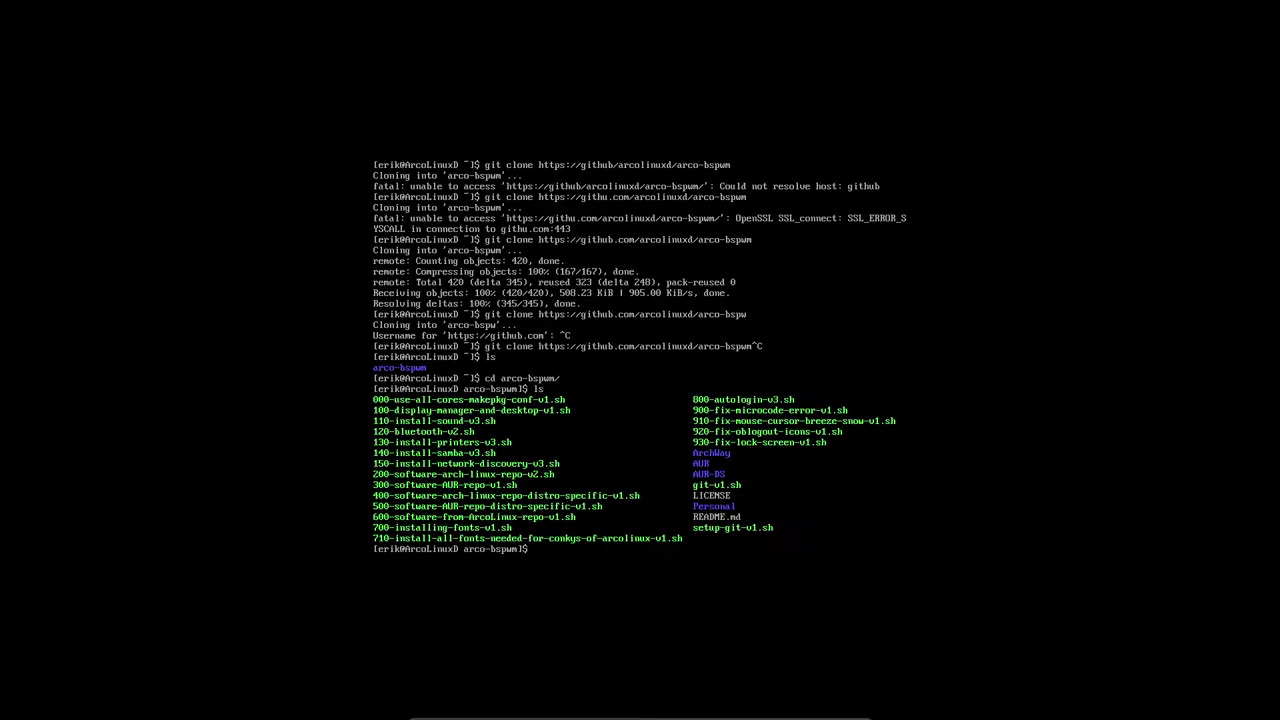
text(./0)
key(Tab)
key(Return)
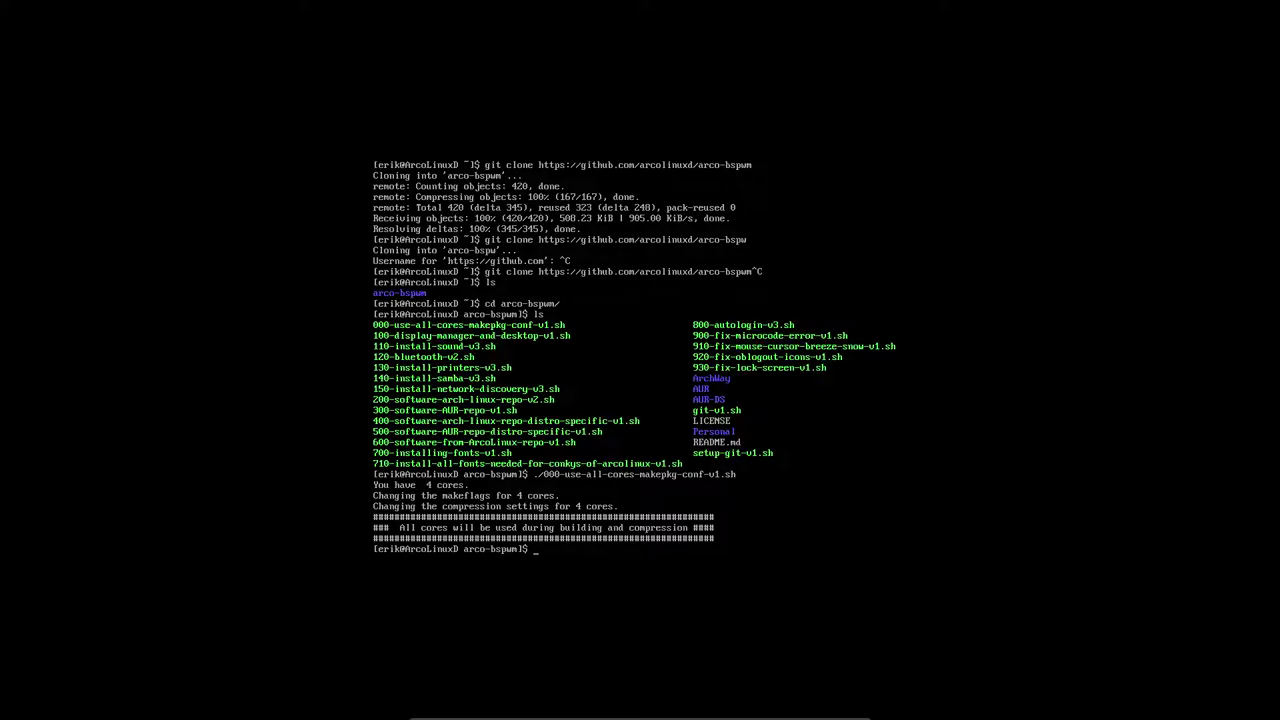
- Run ./100-display-manager-and-desktop-v1.sh to install the login greeter, bspwm and sxhkd
text(./10)
key(Tab)
key(Return)
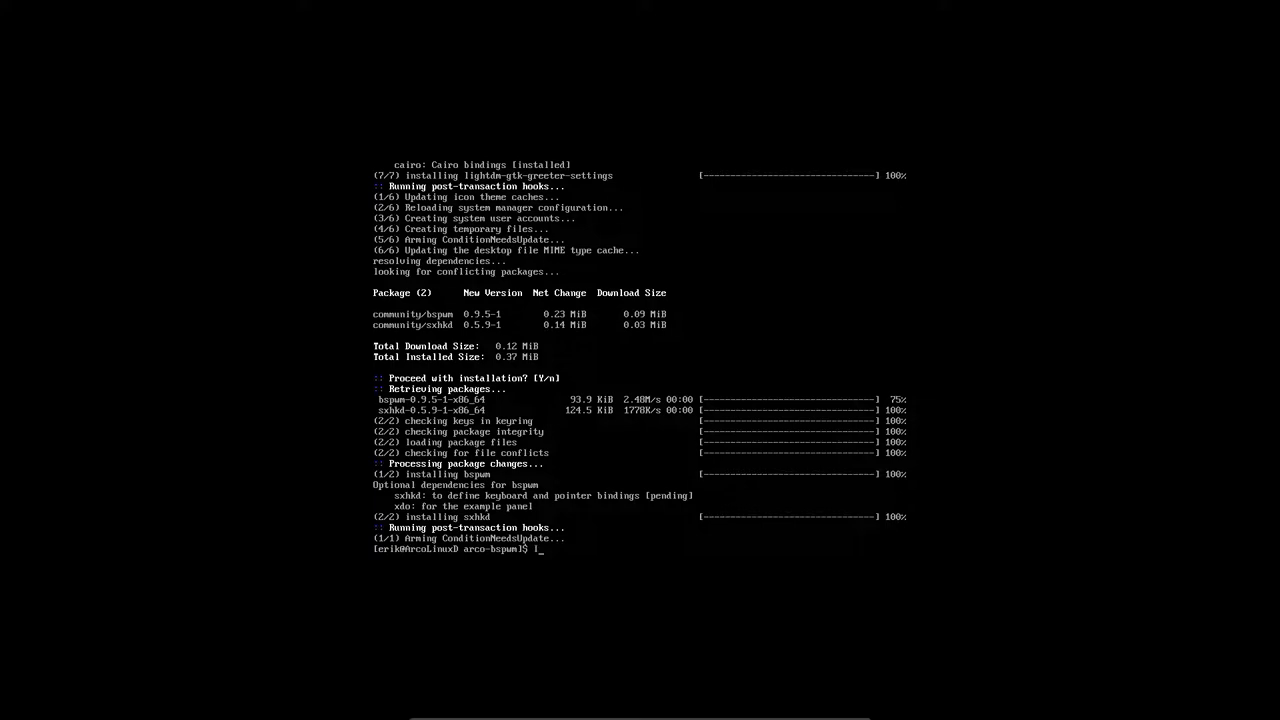
- Run ./110-install-sound-v3.sh to add gst-plugins, volumeicon and playerctl
text(s)
key(Return)
text(./11)
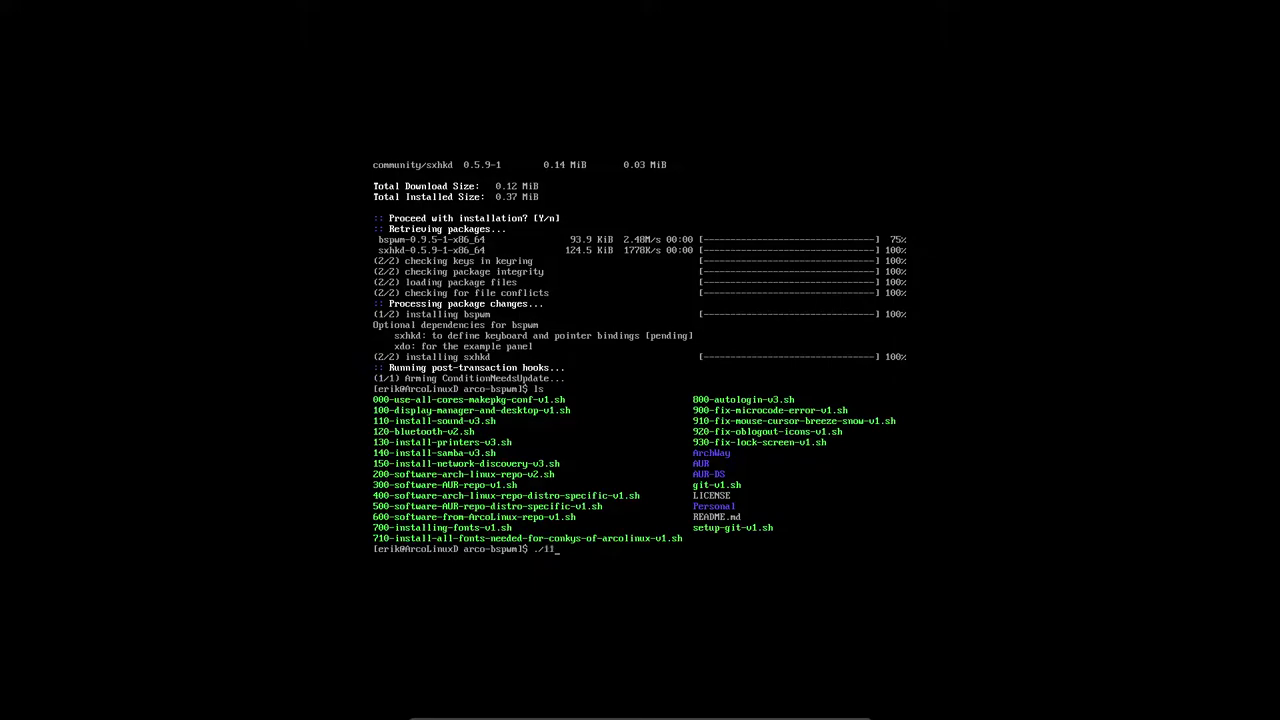
key(Tab)
key(Return)
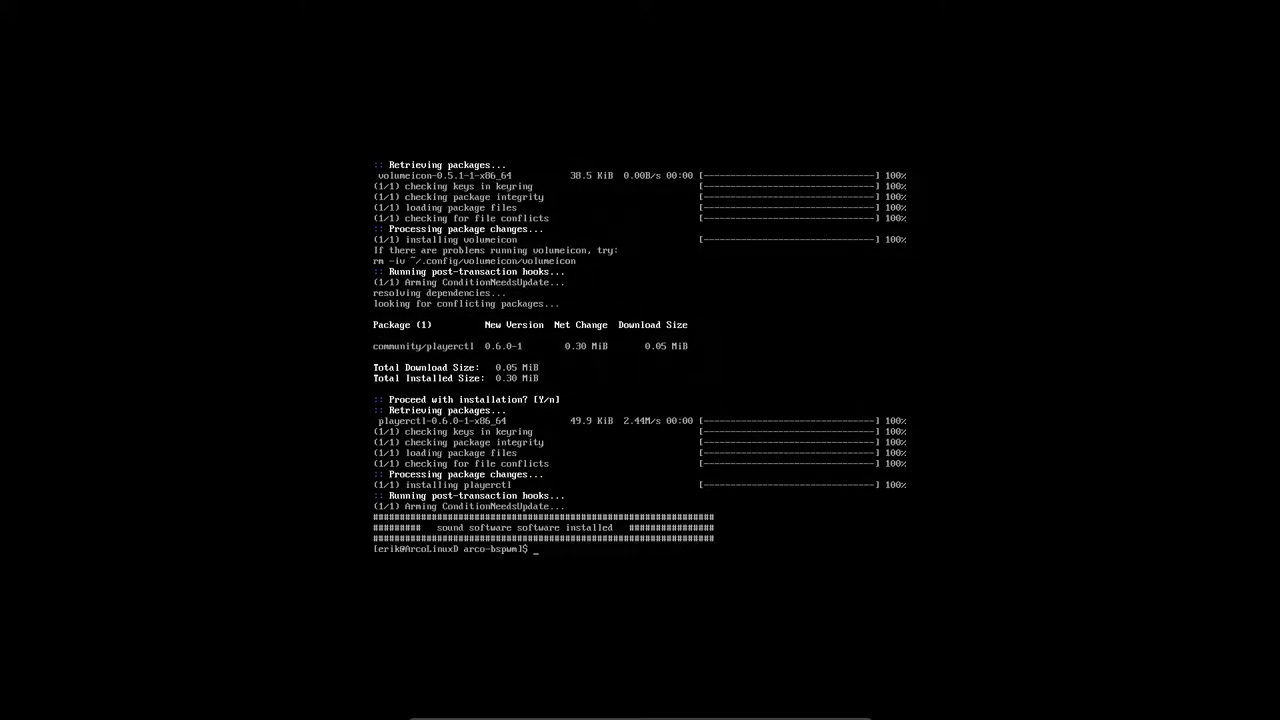
- Run ./120-bluetooth-v2.sh to install bluez and blueberry and enable bluetooth
text(ls)
key(Return)
text(./)
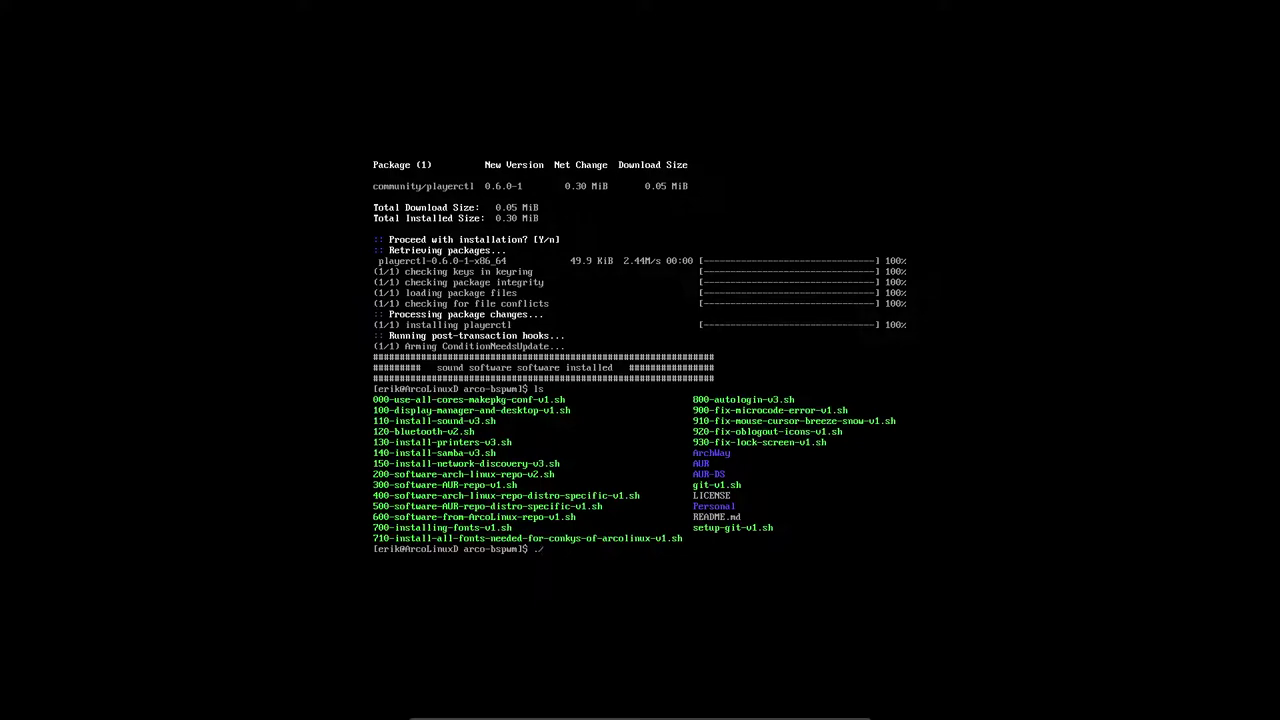
text(12)
key(Tab)
key(BackSpace)
key(BackSpace)
key(BackSpace)
key(BackSpace)
key(BackSpace)
key(BackSpace)
key(BackSpace)
key(BackSpace)
key(BackSpace)
key(BackSpace)
key(BackSpace)
key(BackSpace)
key(BackSpace)
key(BackSpace)
key(BackSpace)
key(BackSpace)
key(BackSpace)
key(BackSpace)
key(BackSpace)
key(BackSpace)
text(./12)
key(Tab)
key(Return)
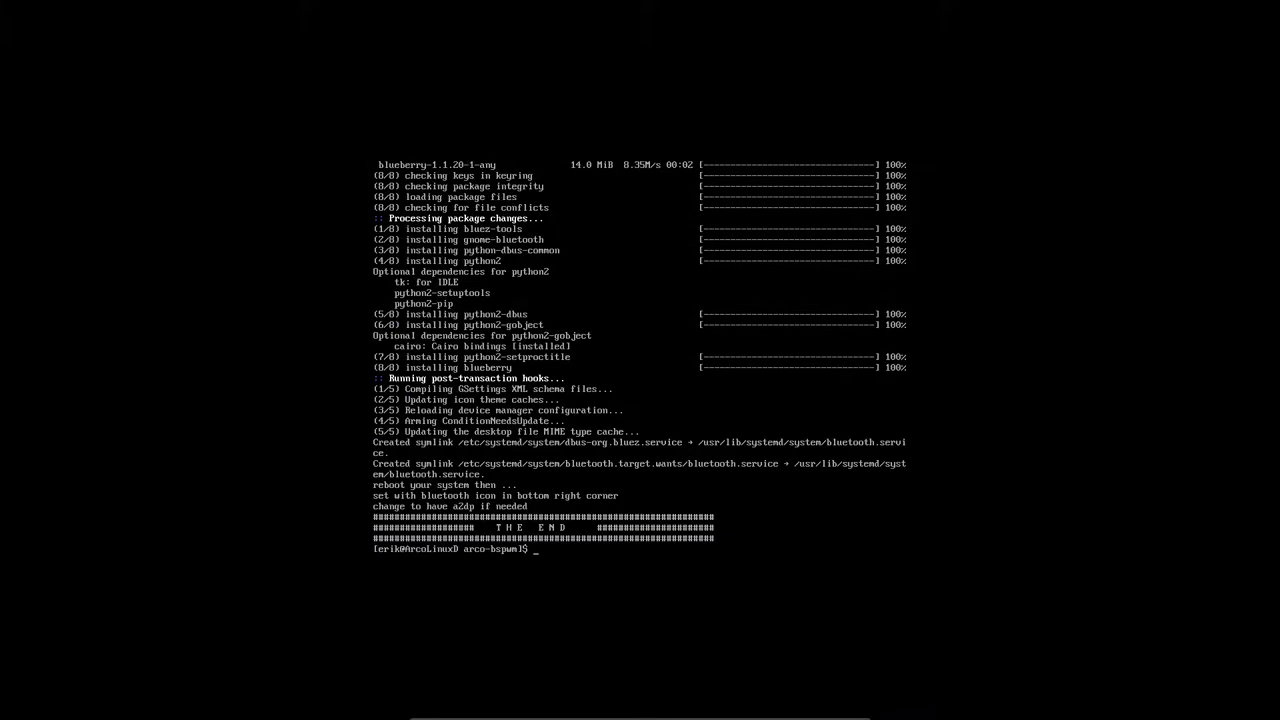
- Run ./130-install-printers-v3.sh to install cups, gutenprint and hplip
text(./13)
key(Tab)
key(Return)
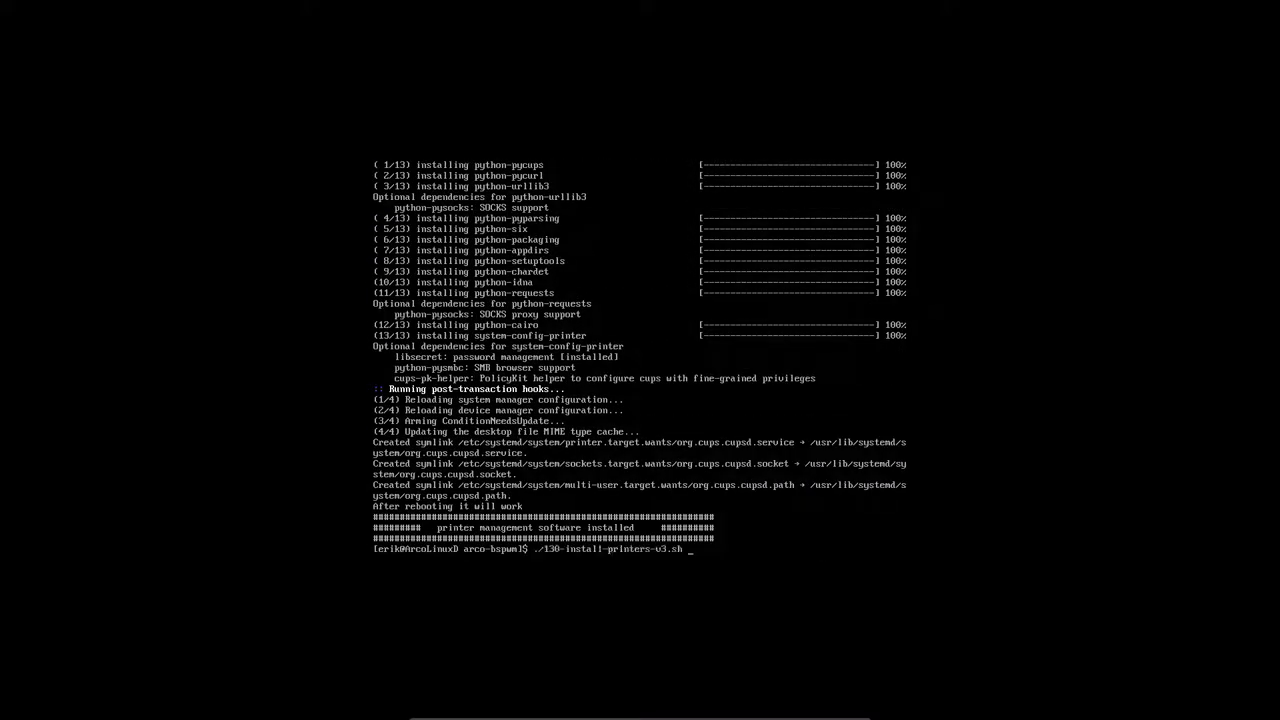
- Run ./140-install-samba-v3.sh, confirming the login name and entering the SMB password twice
text(./140)
key(Tab)
key(Return)
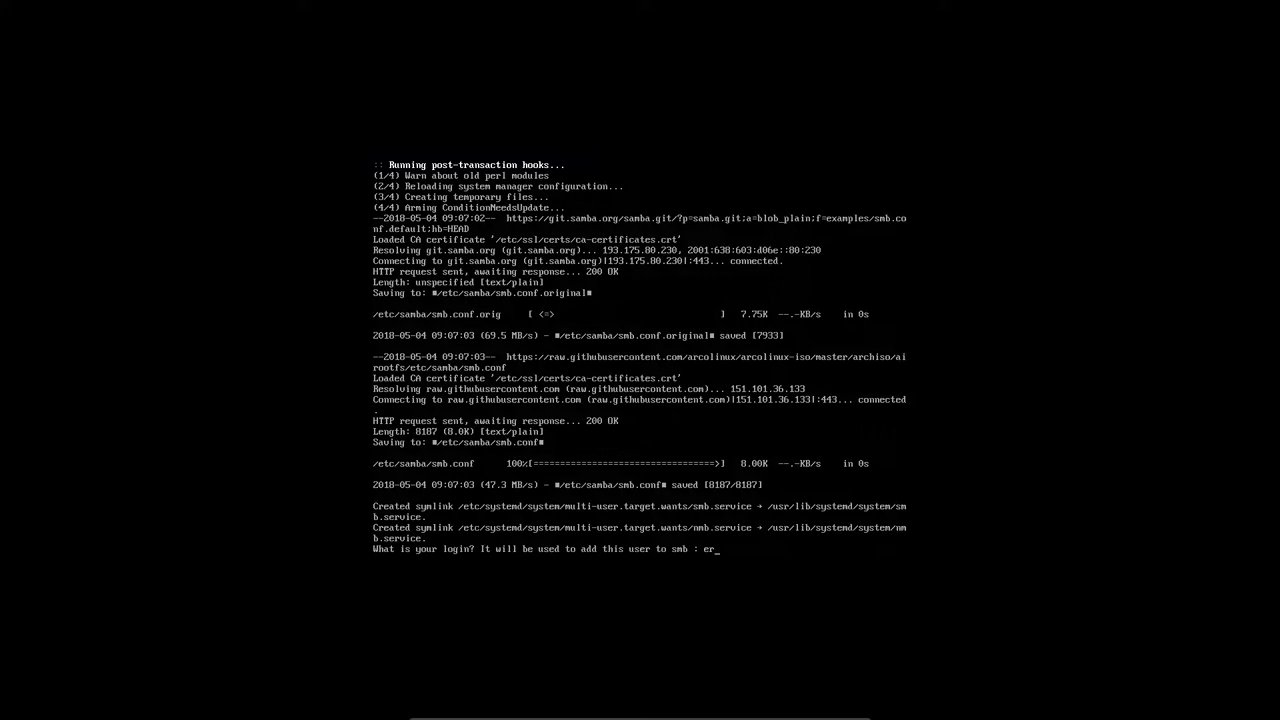
key(Return)
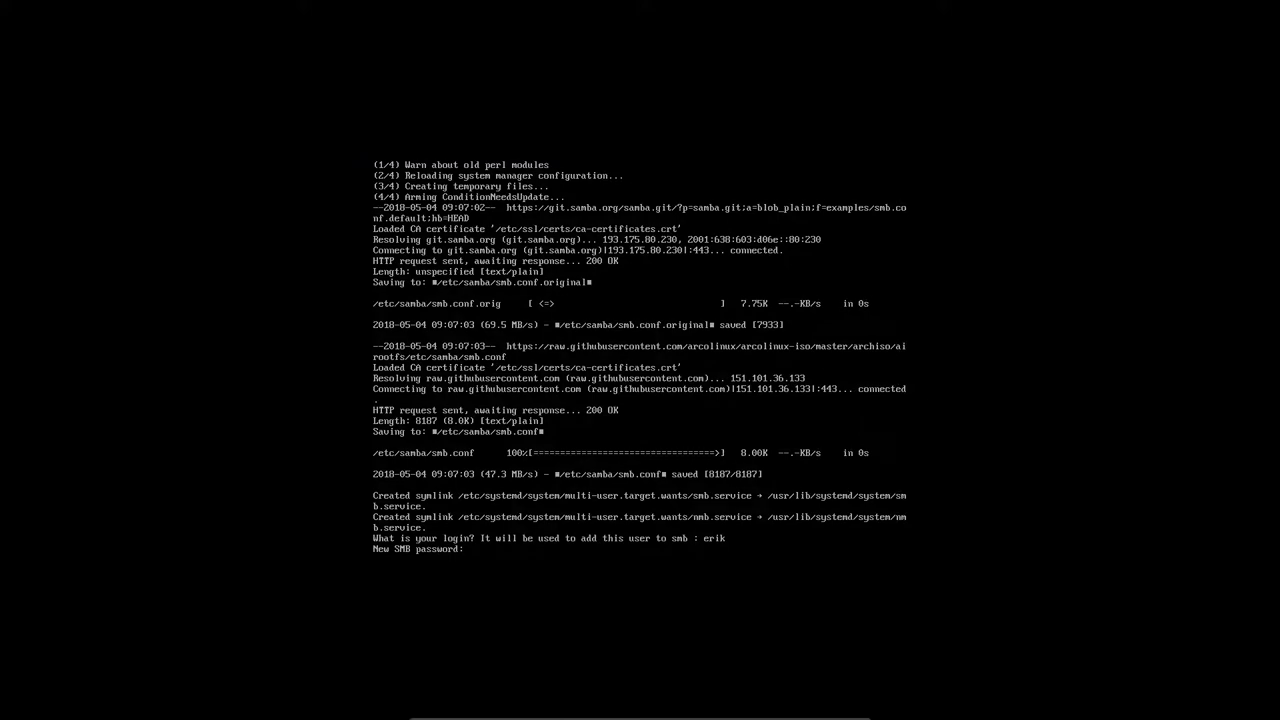
key(Return)
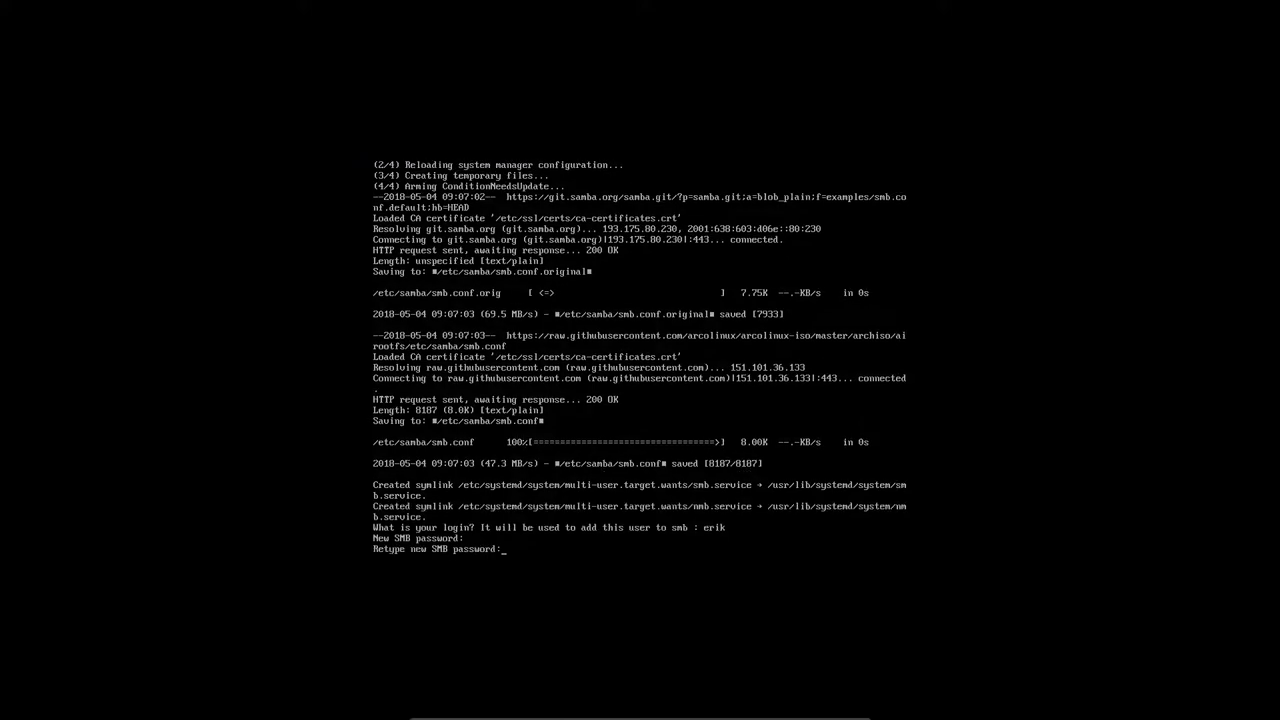
key(Return)
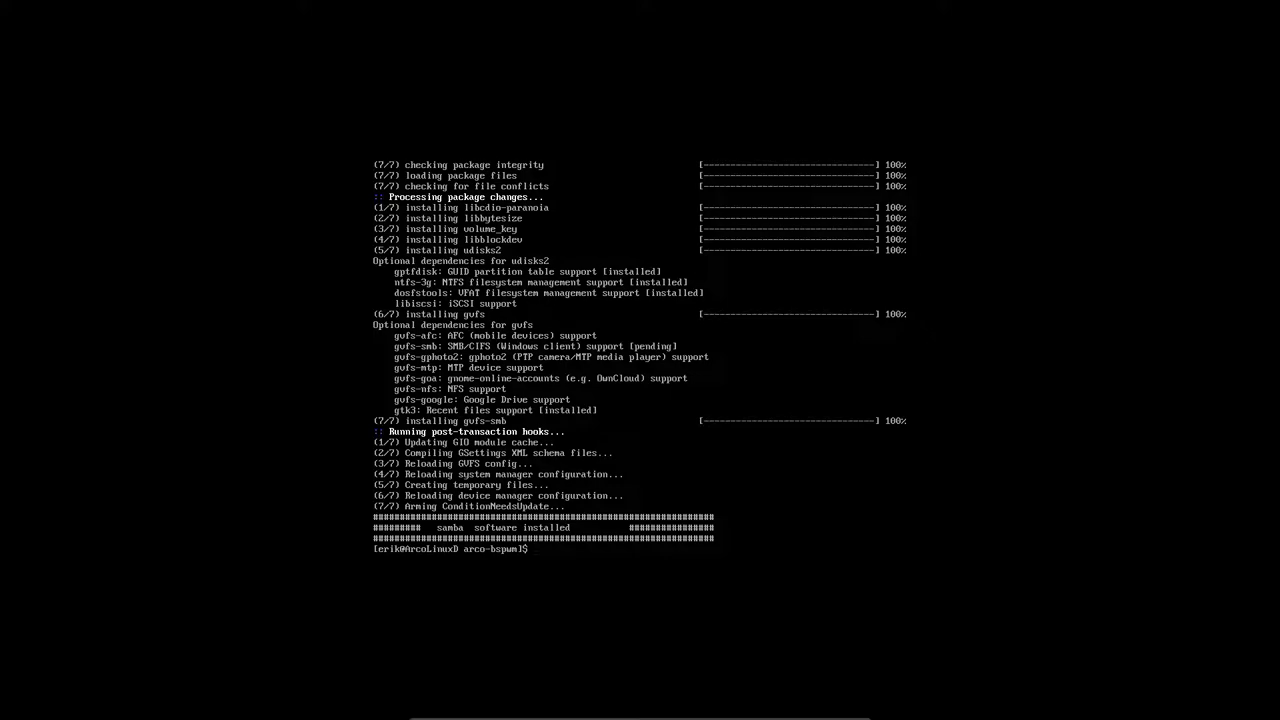
- Run ./150-install-network-discovery-v3.sh to install nss-mdns and avahi
text(./150)
key(Tab)
key(Return)
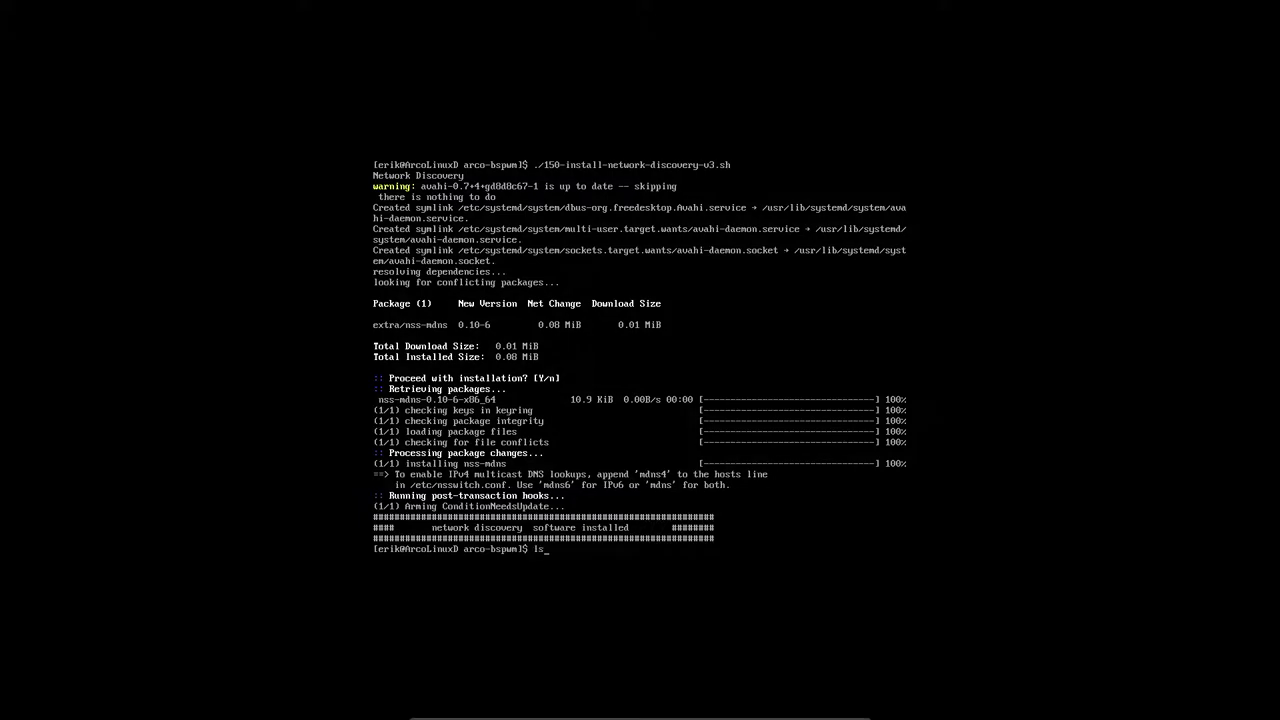
- Run ./200-software-arch-linux-repo-v2.sh to install htop, simple-scan, rxvt-unicode and file-roller
key(Return)
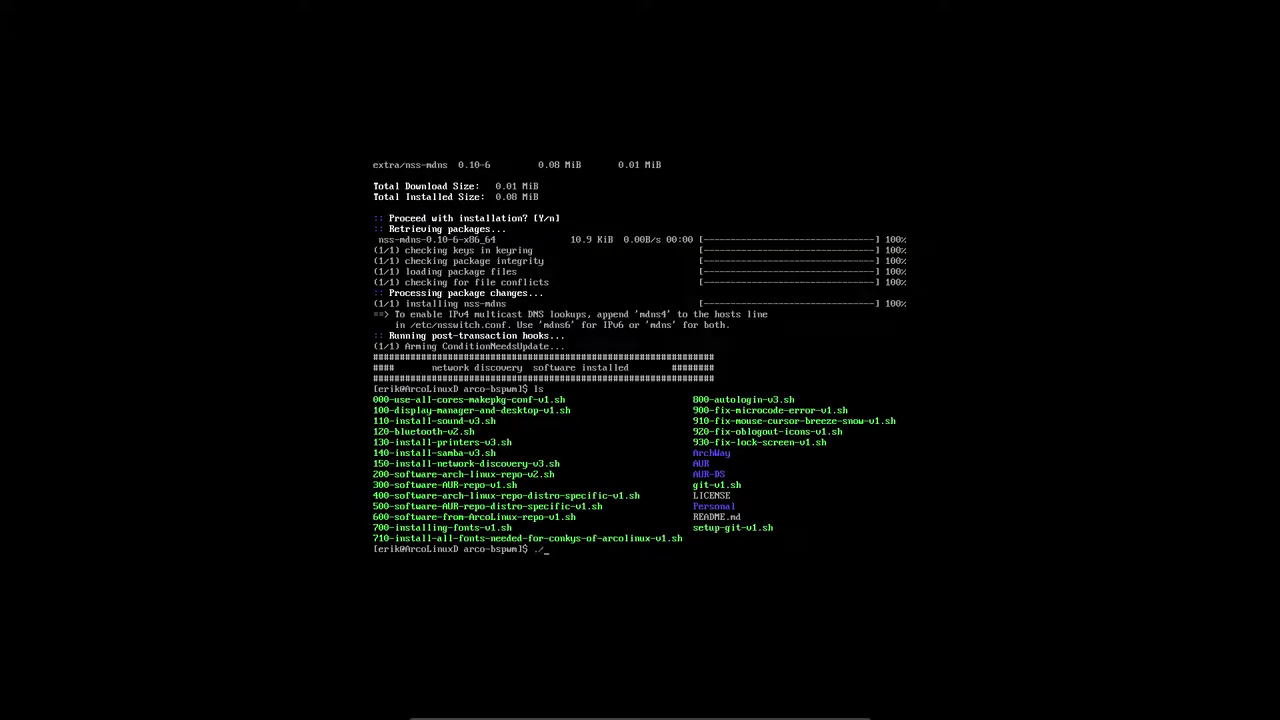
text(./200)
key(Tab)
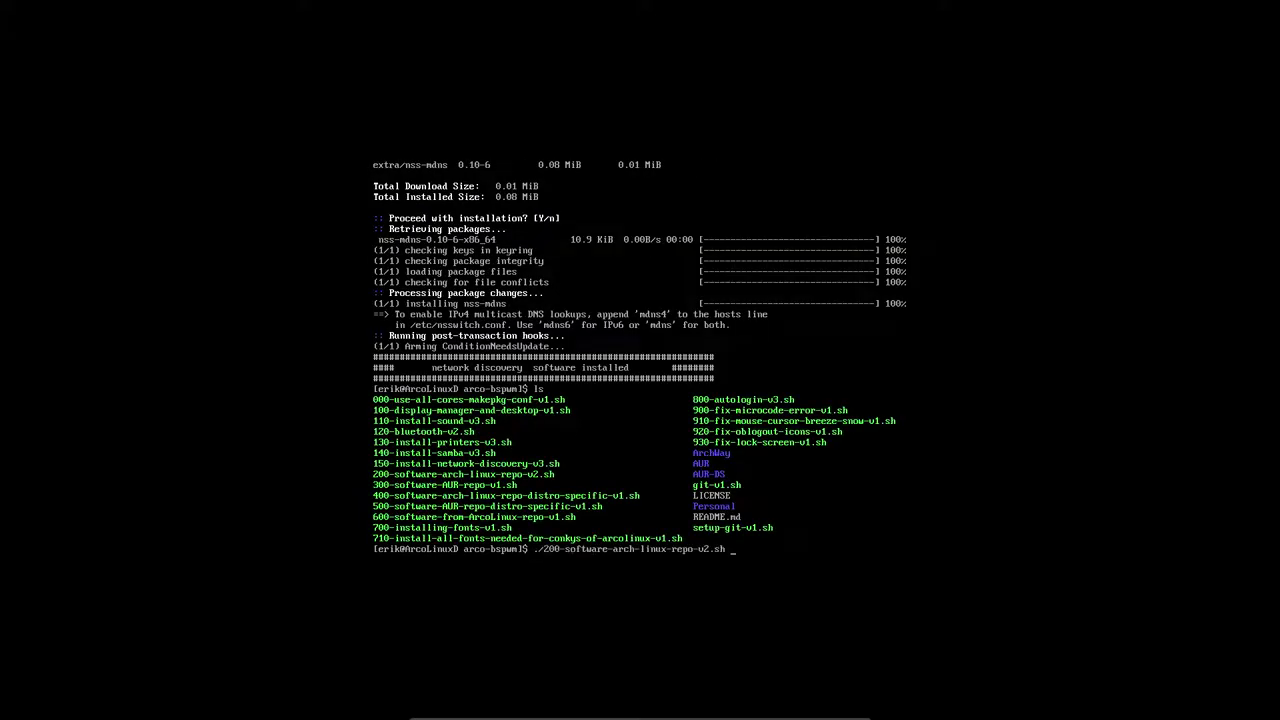
key(Return)
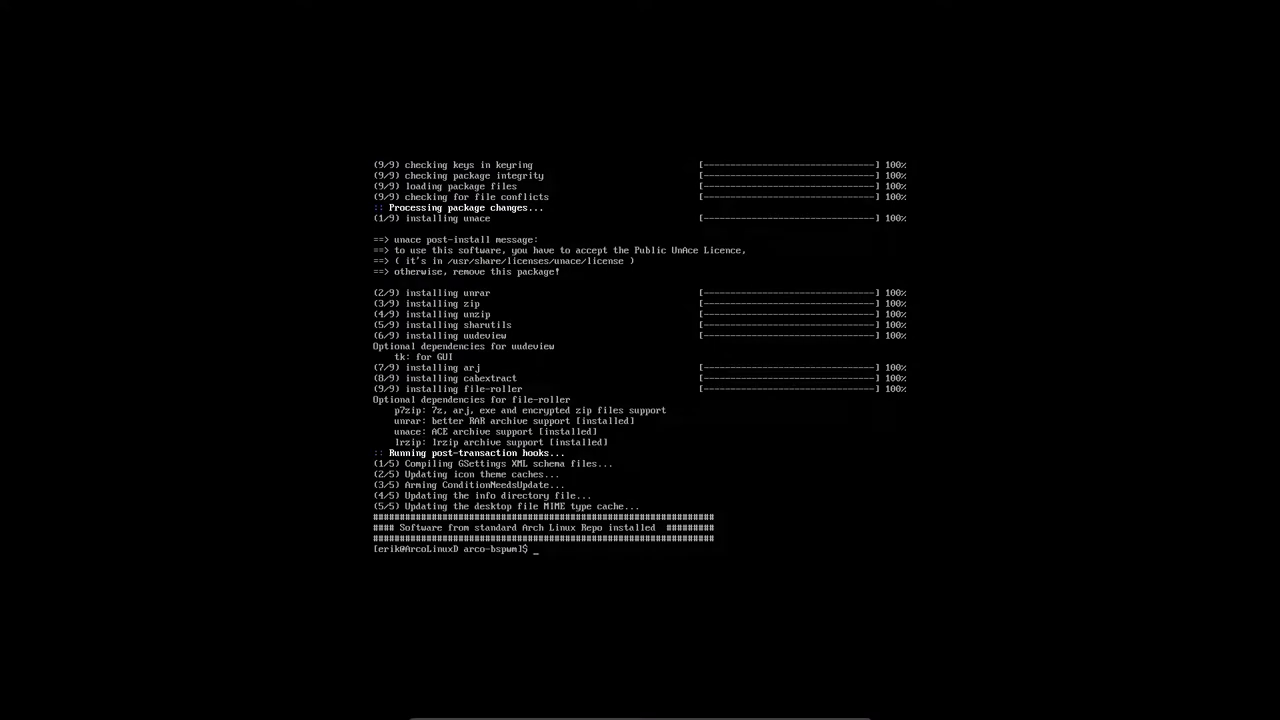
- Run the 300 AUR software script, answering y to install the virtualbox host modules
text(./200-software-arch-linux-repo-v2.sh)
key(BackSpace)
key(BackSpace)
key(BackSpace)
key(BackSpace)
key(BackSpace)
key(BackSpace)
key(BackSpace)
key(BackSpace)
key(BackSpace)
key(BackSpace)
key(BackSpace)
key(BackSpace)
key(BackSpace)
key(BackSpace)
key(BackSpace)
key(BackSpace)
key(BackSpace)
key(BackSpace)
key(BackSpace)
key(BackSpace)
text(./30)
key(Tab)
key(Return)
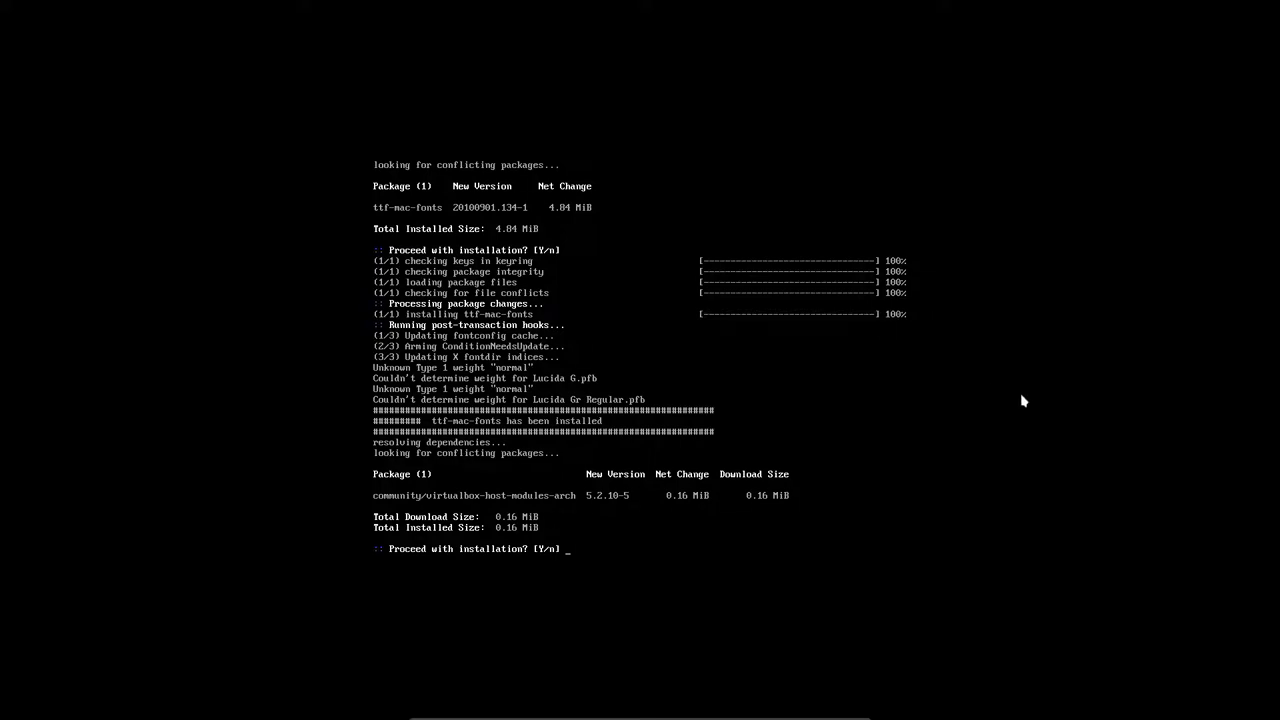
text(y)
key(Return)
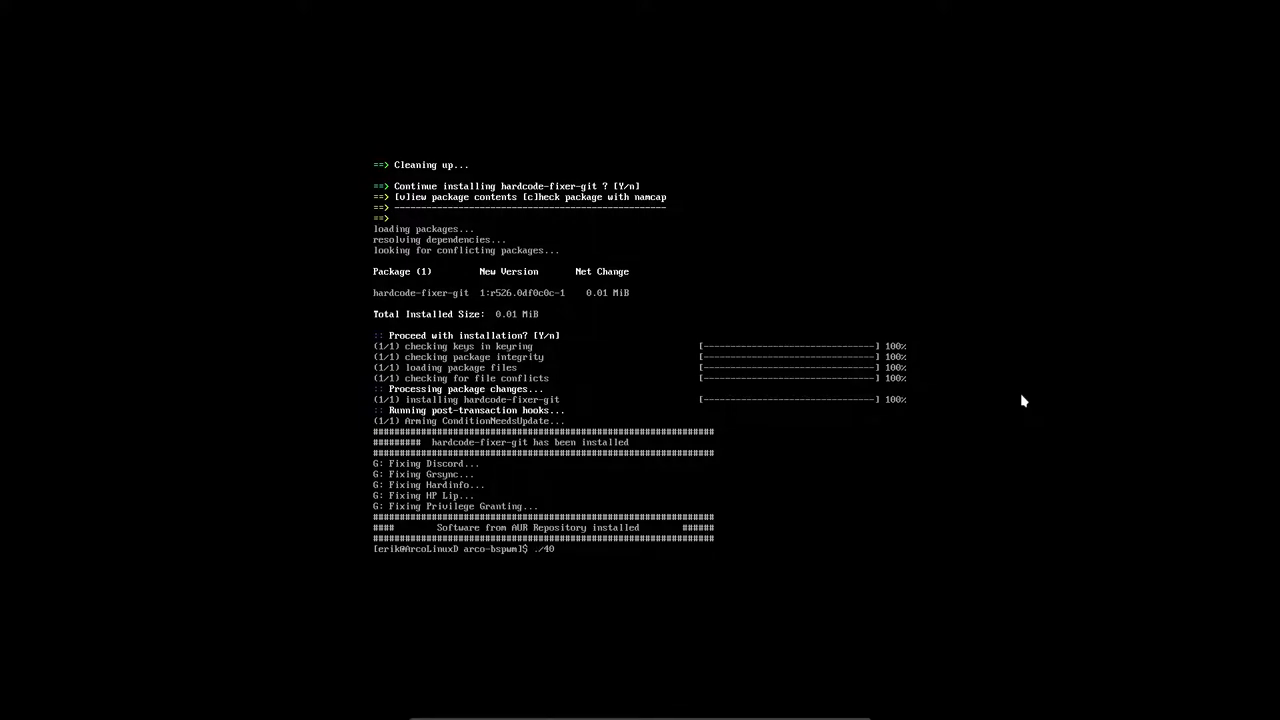
- Run ./400-software-arch-linux-repo-distro-specific-v1.sh to install gmrun, nitrogen, xfce4-taskmanager and more
key(Tab)
key(Return)
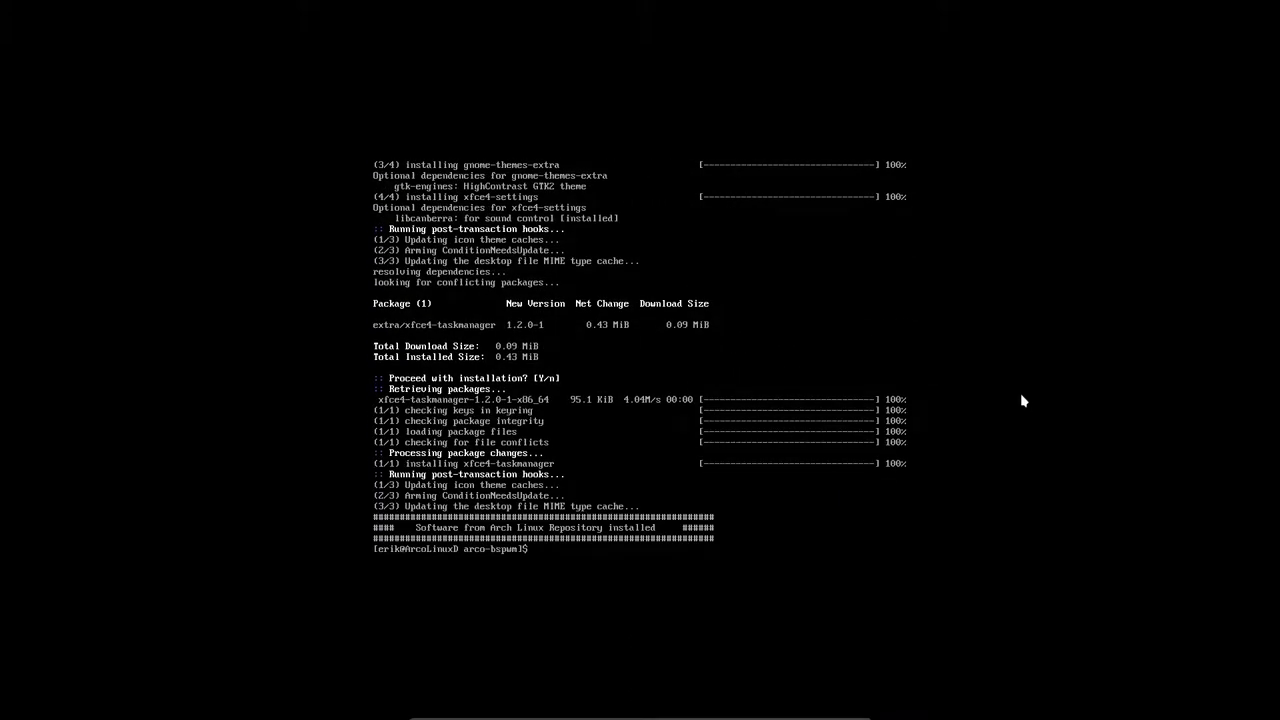
- Open ./400-…-v1.sh in nano, prefix the set -e line with #, and save it
text(nano ./)
key(BackSpace)
text(./400)
key(Tab)
key(Return)
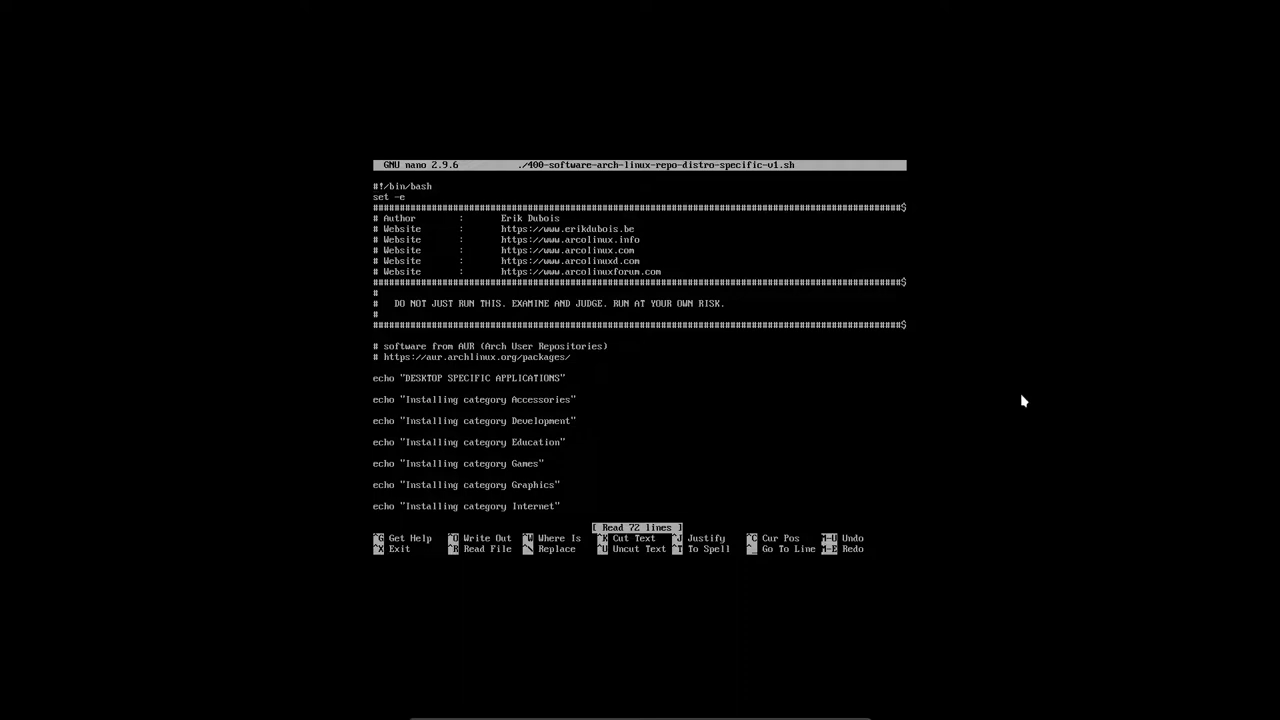
text(#)
key(ctrl+x)
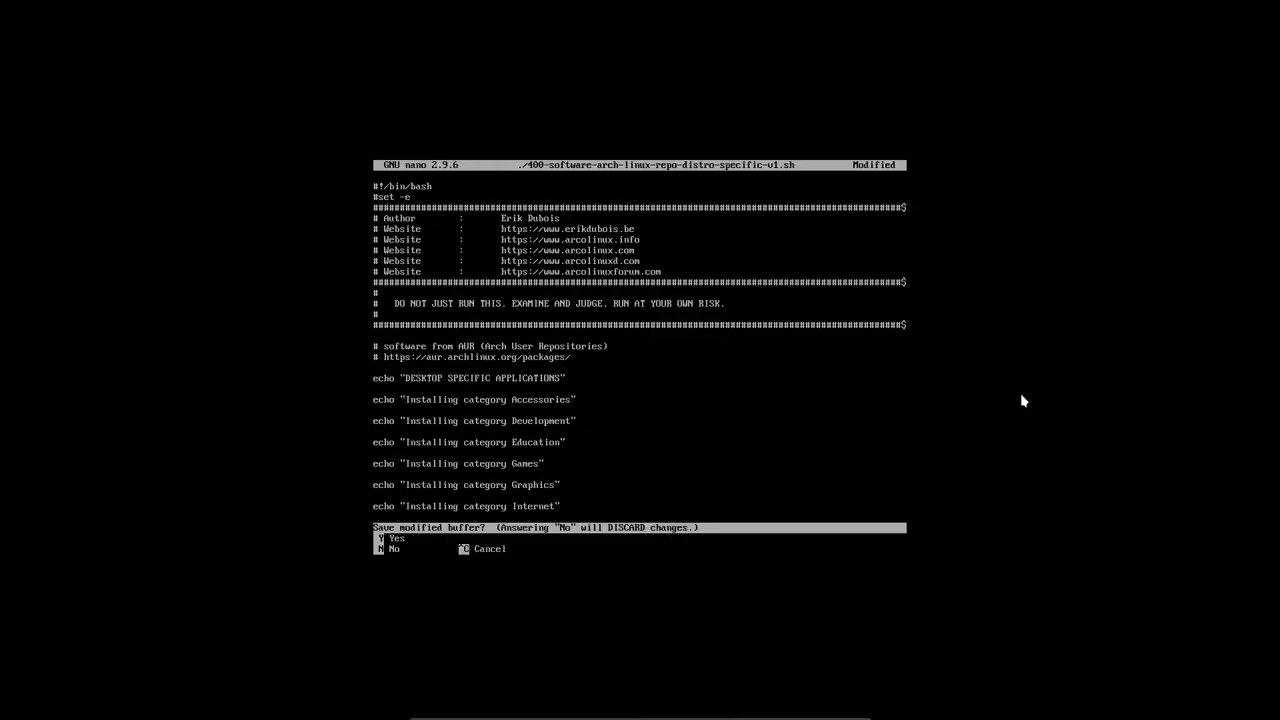
key(y)
key(Return)
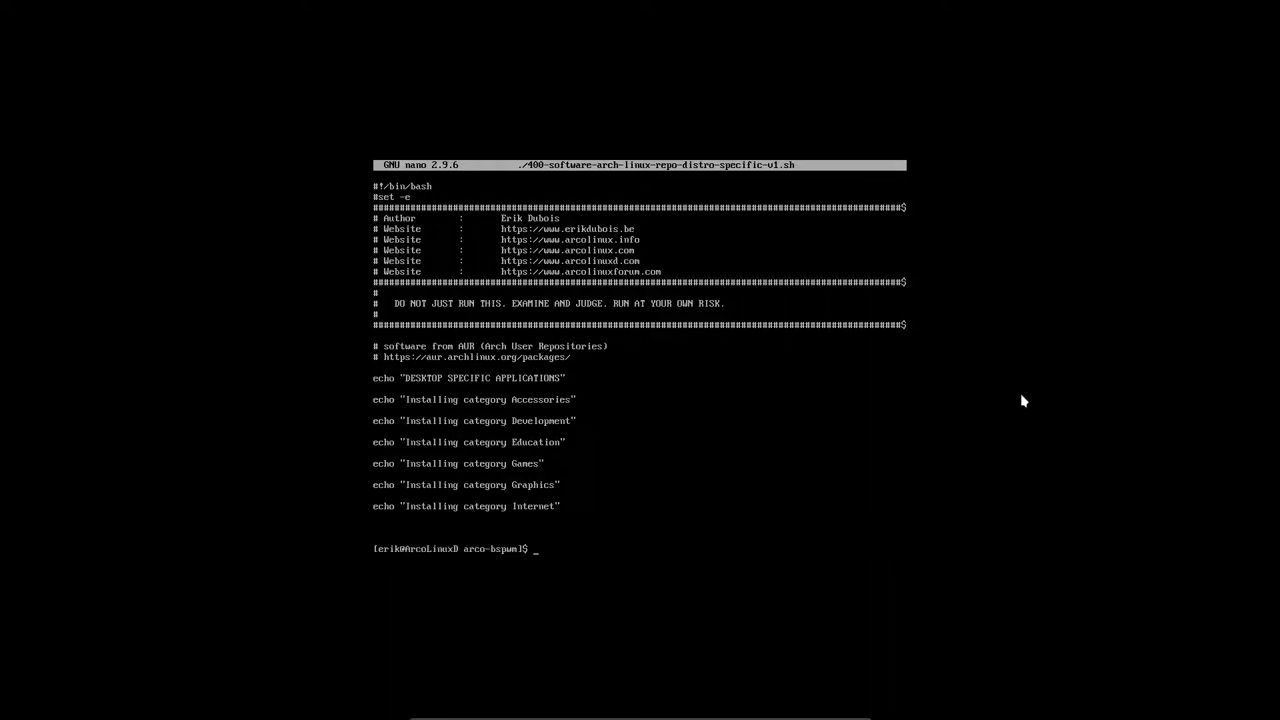
key(Up)
key(Up)
- Rerun the edited 400 distro-specific script until it completes
key(Return)
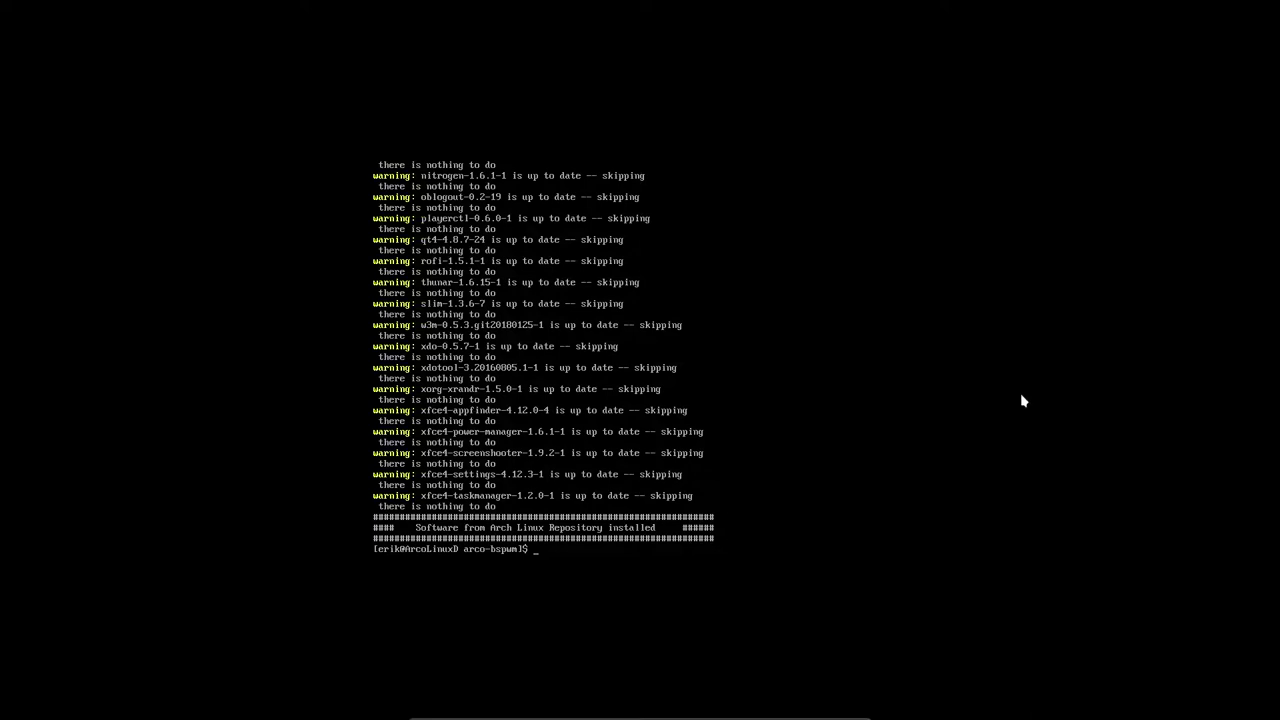
text(./4)
key(Tab)
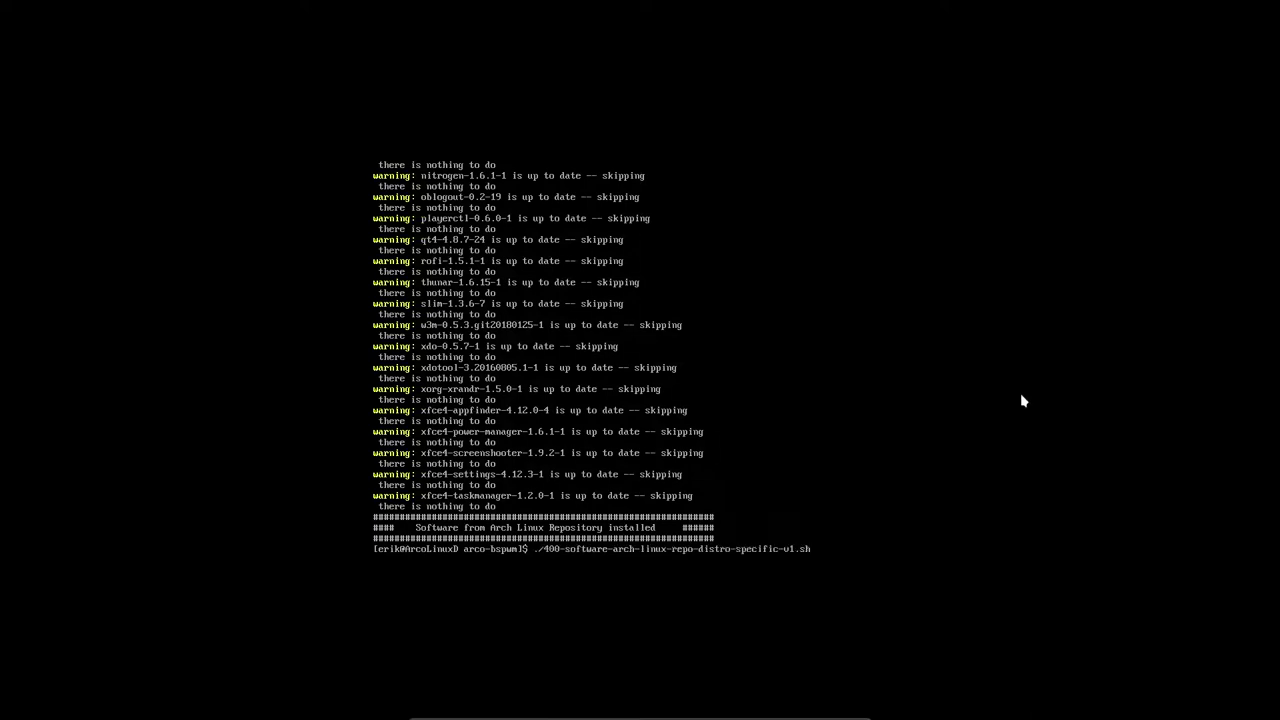
key(ctrl+u)
- Run the 500 AUR distro-specific script to install urxvt-resize-font-git
text(./5)
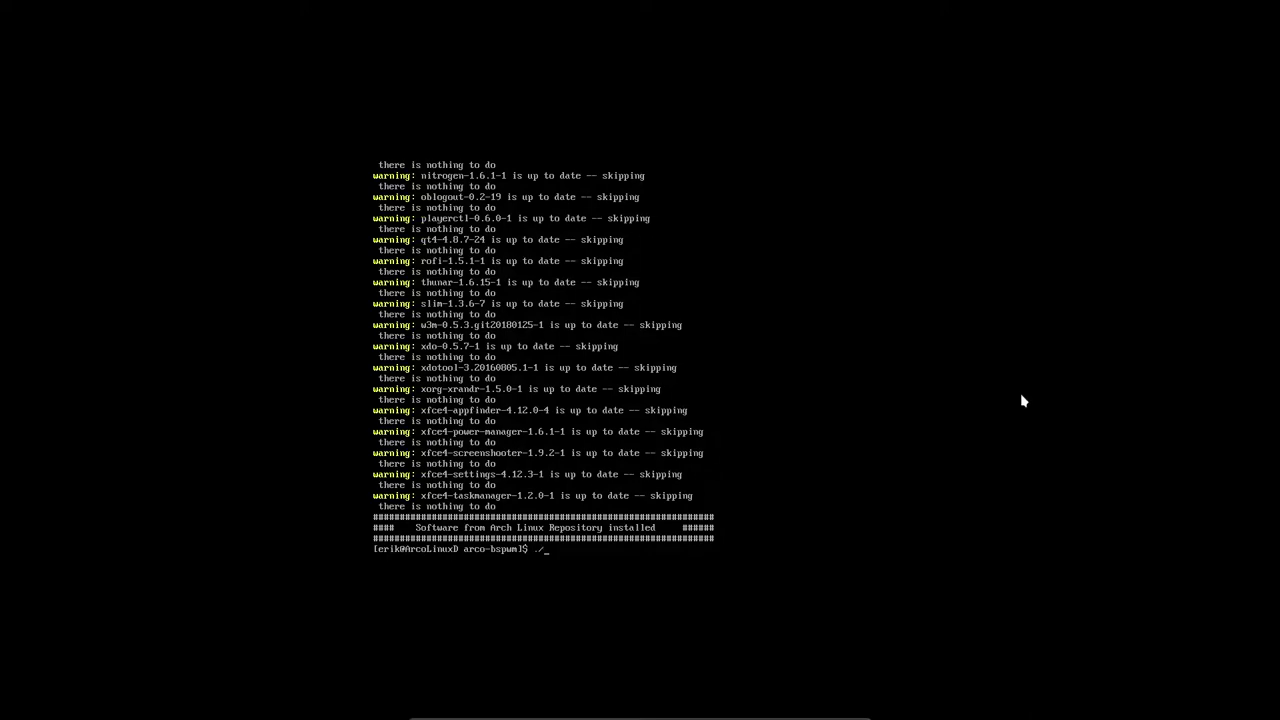
key(Tab)
key(Return)
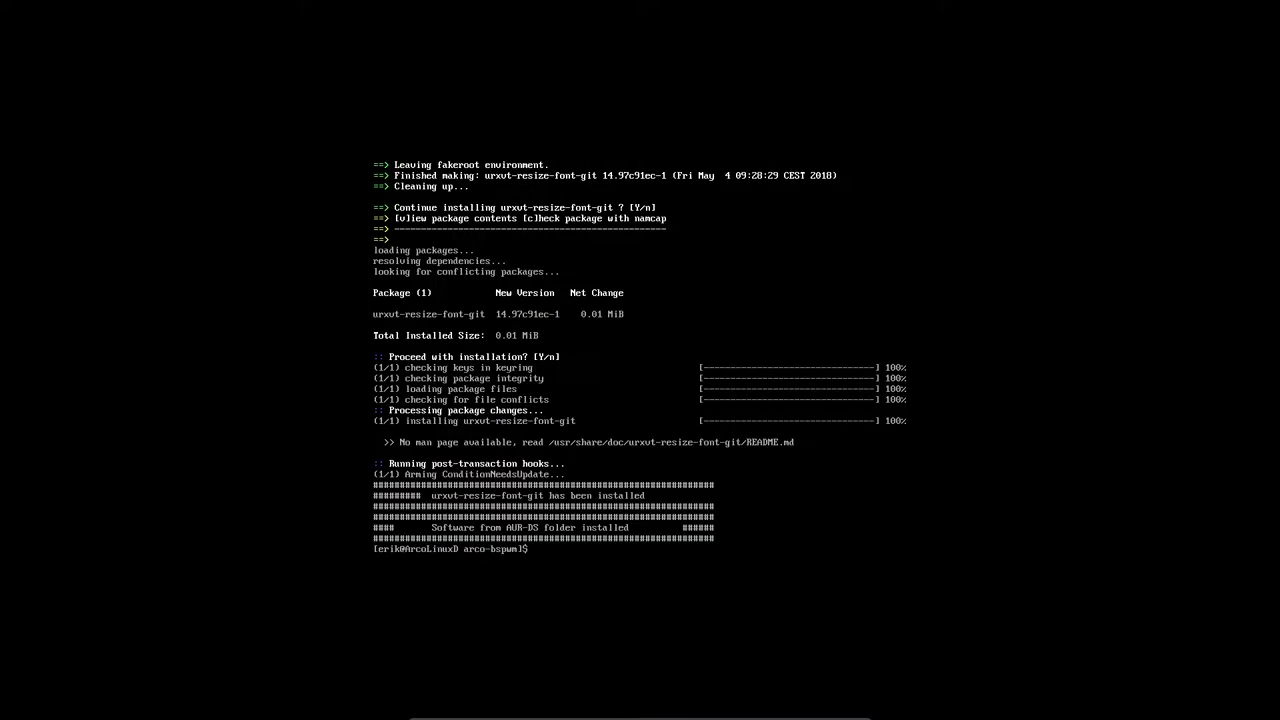
- Run ./600-software-from-ArcoLinux-repo-v1.sh to install the ArcoLinux repository software
text(./5)
key(Tab)
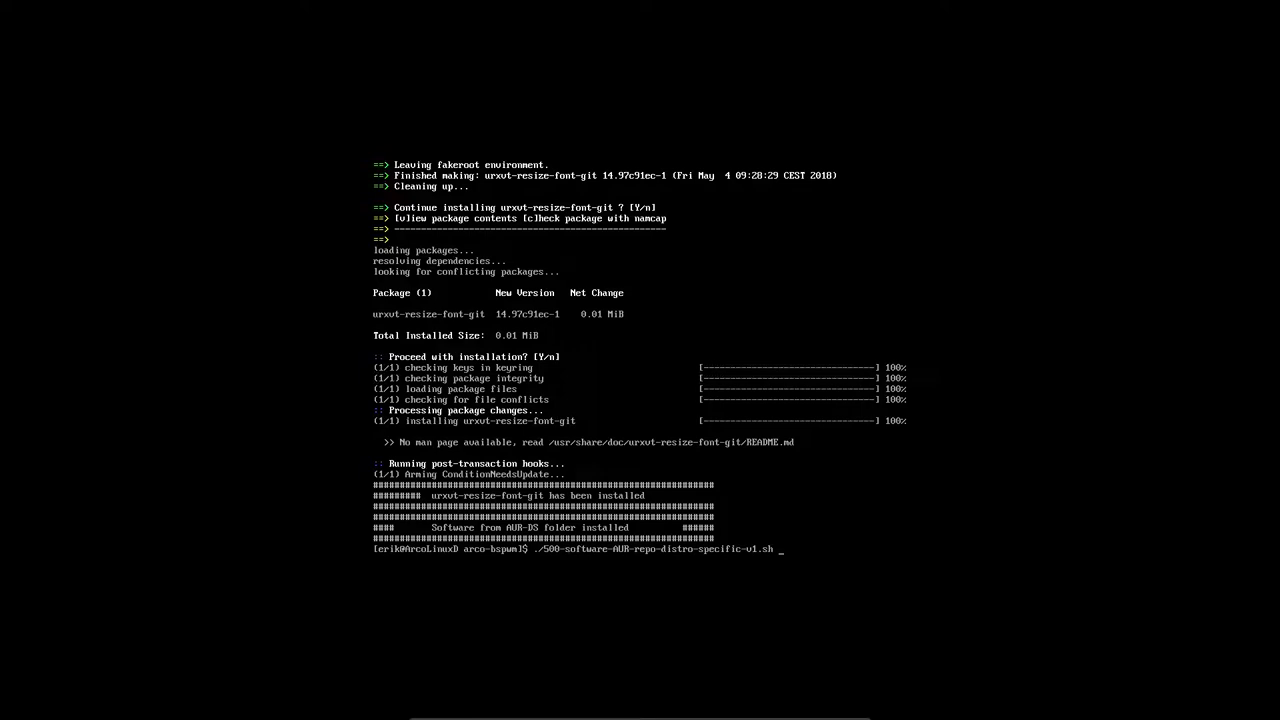
key(ctrl+u)
text(ls)
key(Return)
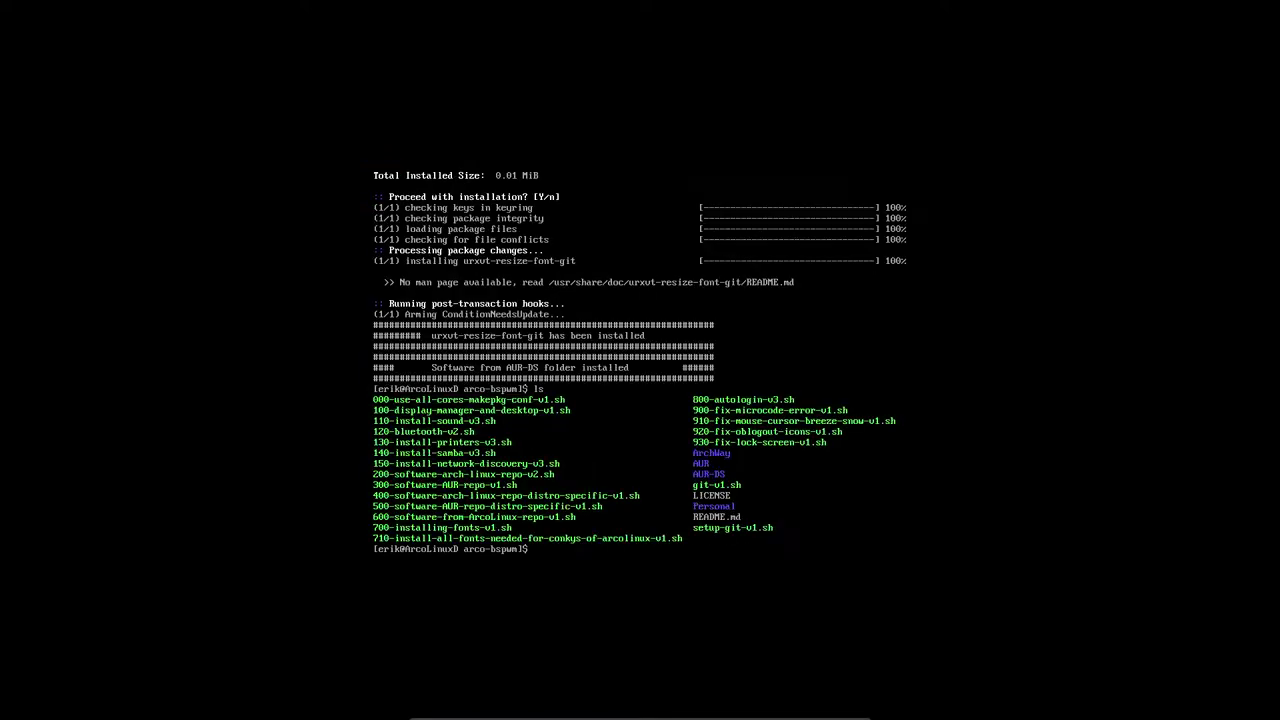
text(./6)
key(Tab)
key(Return)
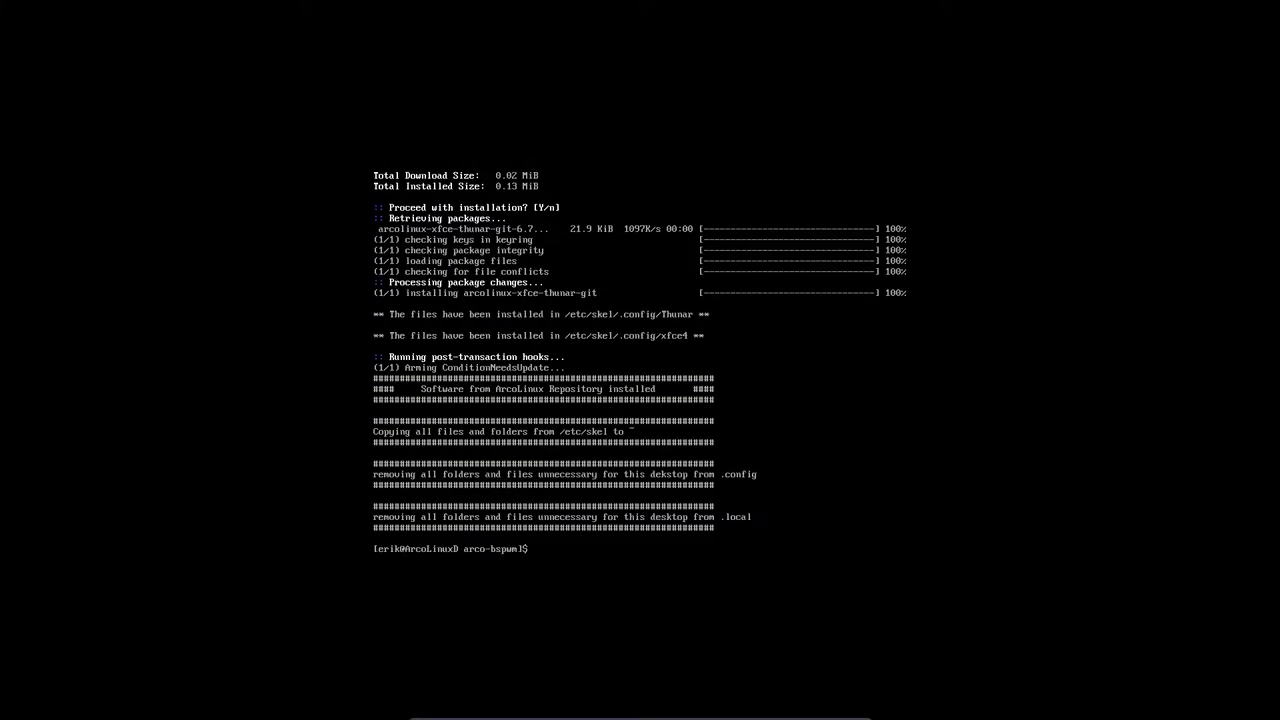
- Run ./700-installing-fonts-v1.sh to install the fonts
text(ls)
key(Return)
text(./70)
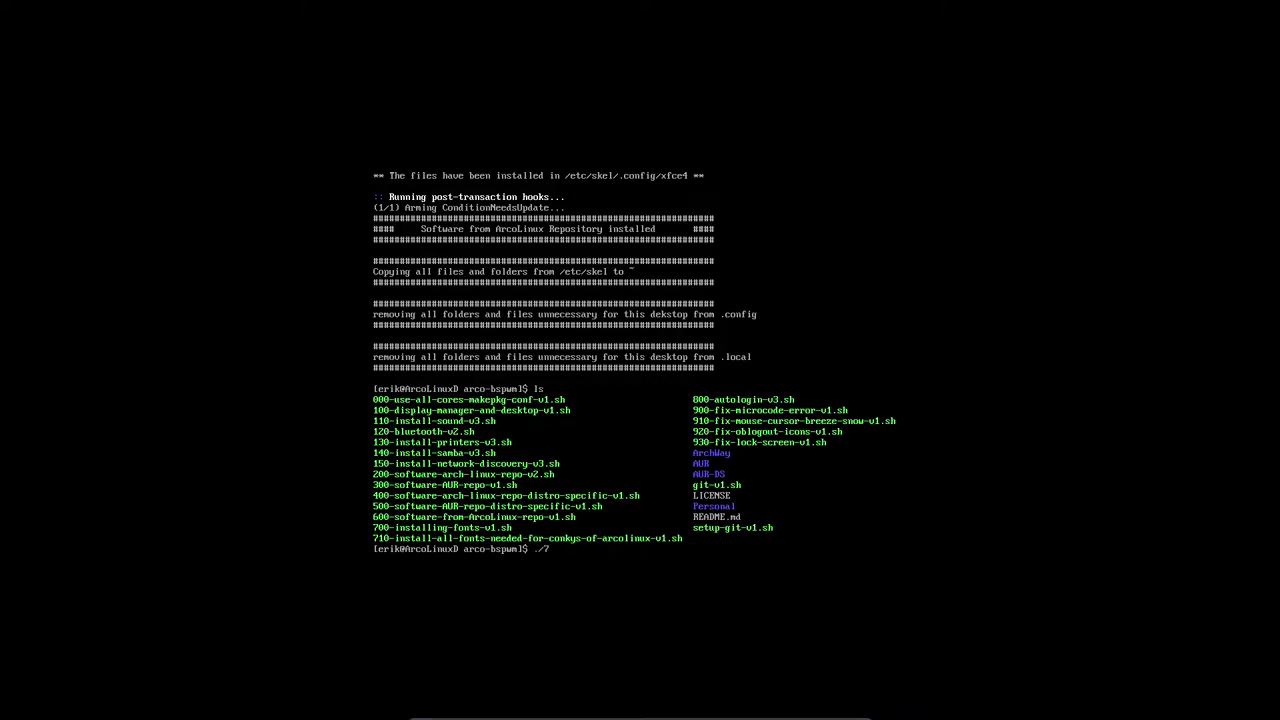
key(Tab)
key(Return)
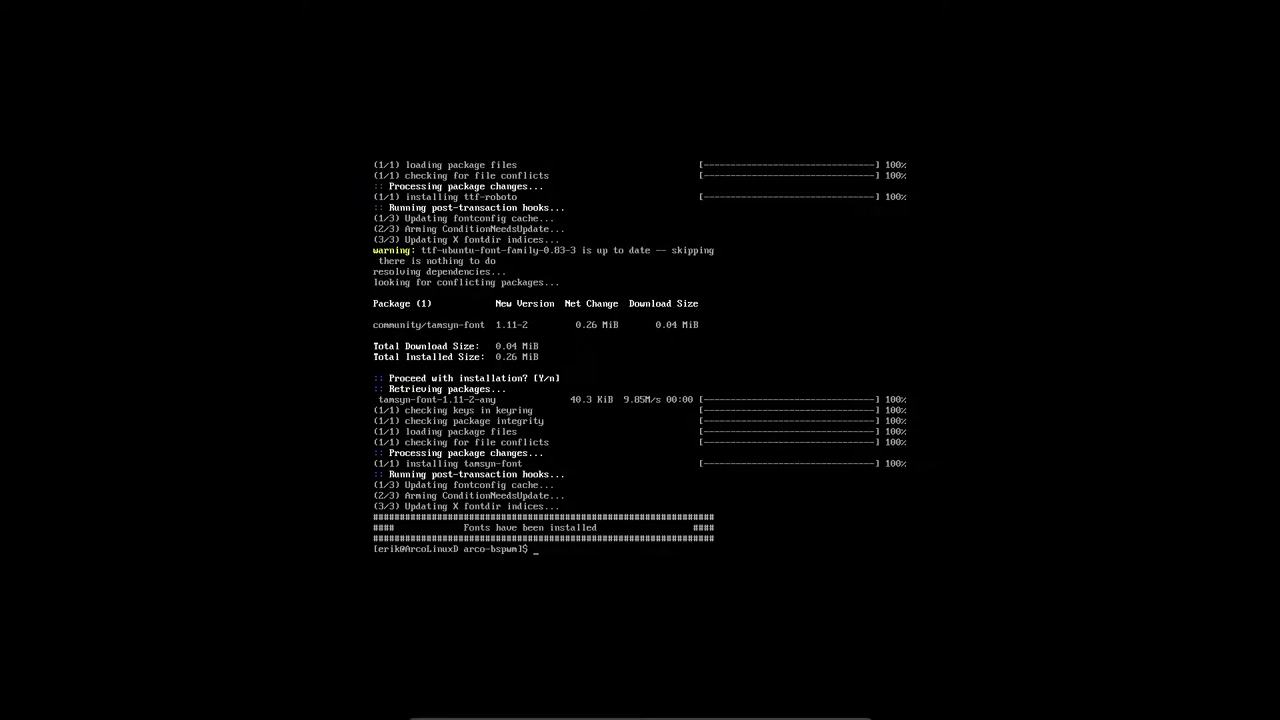
- Run the 710 script to install all fonts needed for ArcoLinux conkys
text(ls)
key(Return)
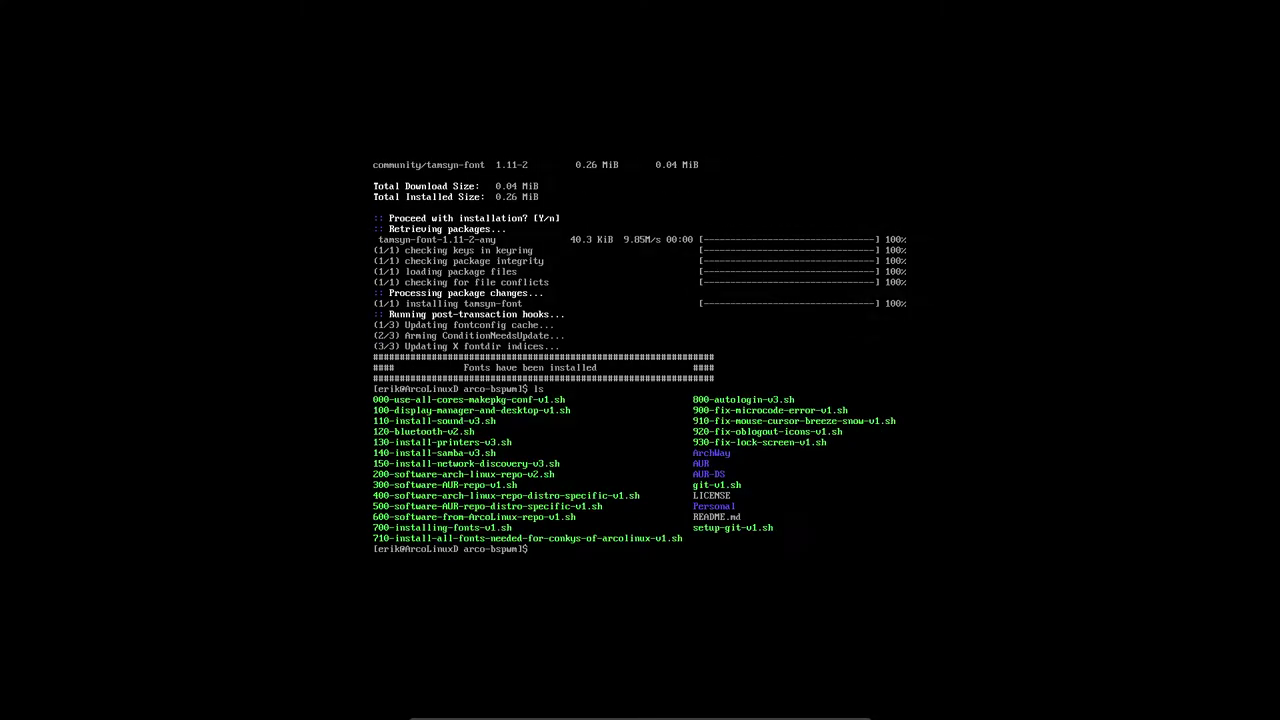
text(./71)
key(Tab)
key(Return)
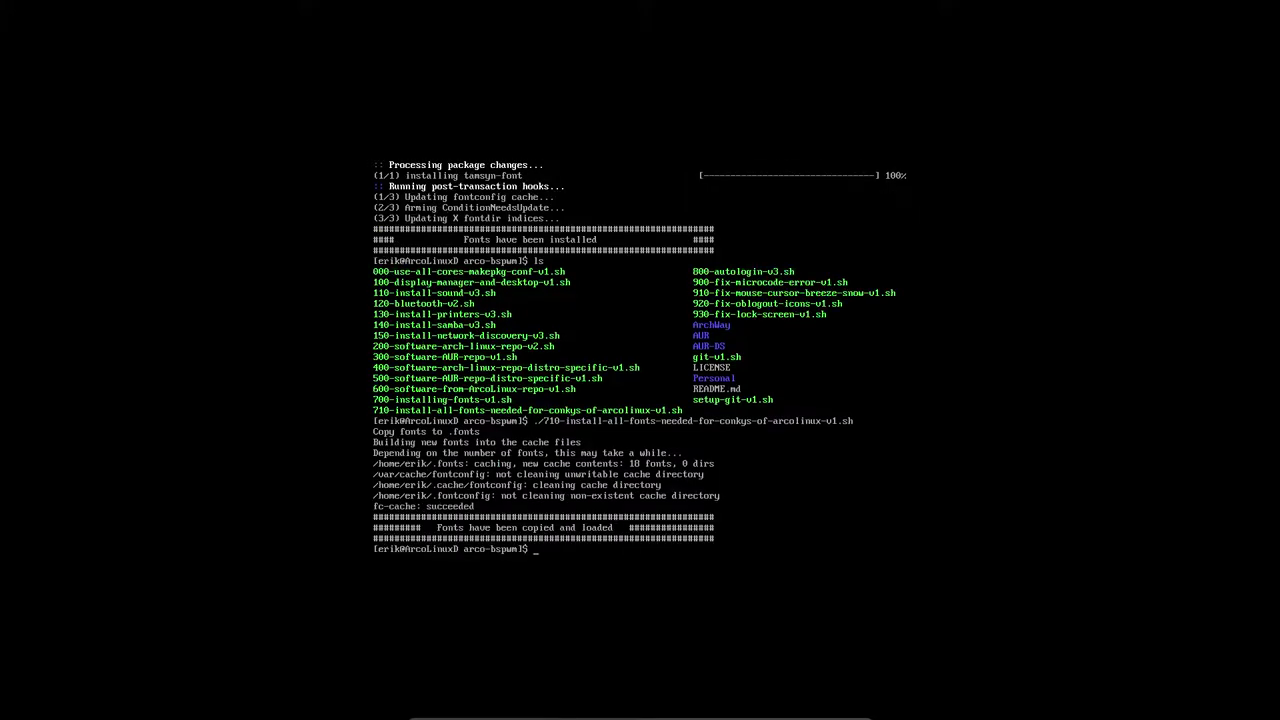
- Enable autologin with ./800-autologin-v3.sh, entering the user's login name
text(./8)
key(Tab)
key(Return)
text(erik)
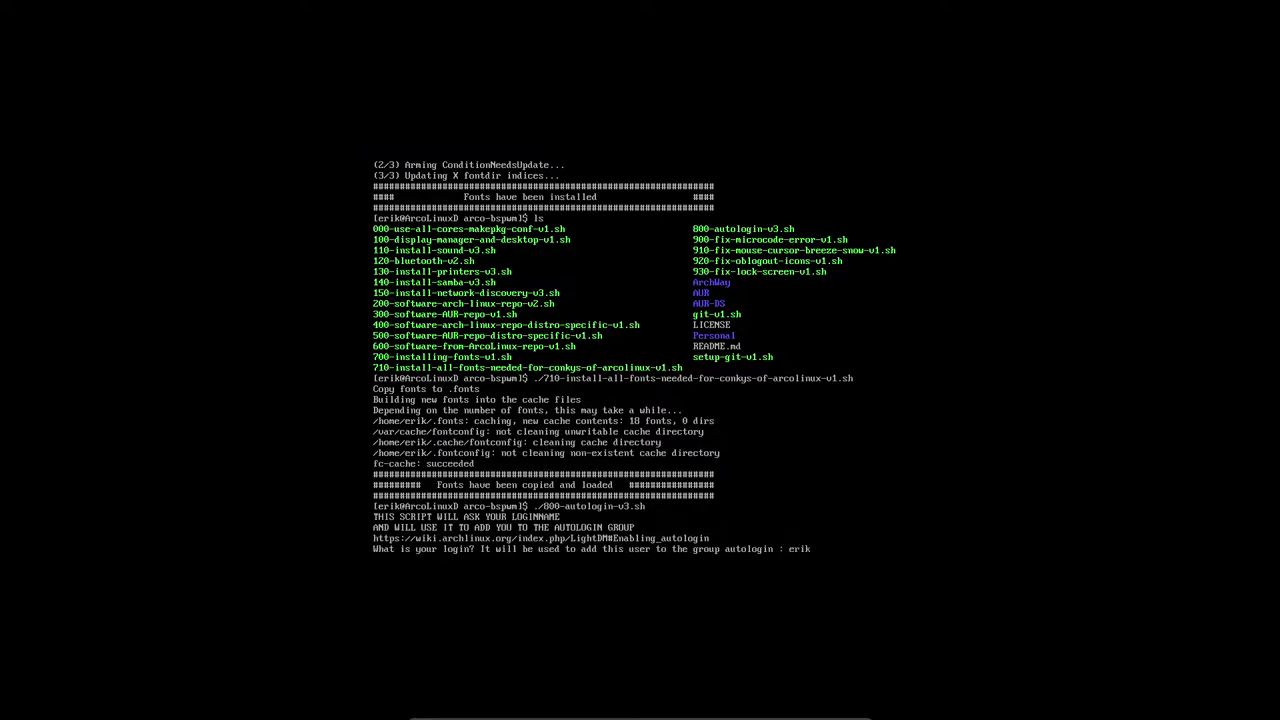
key(Return)
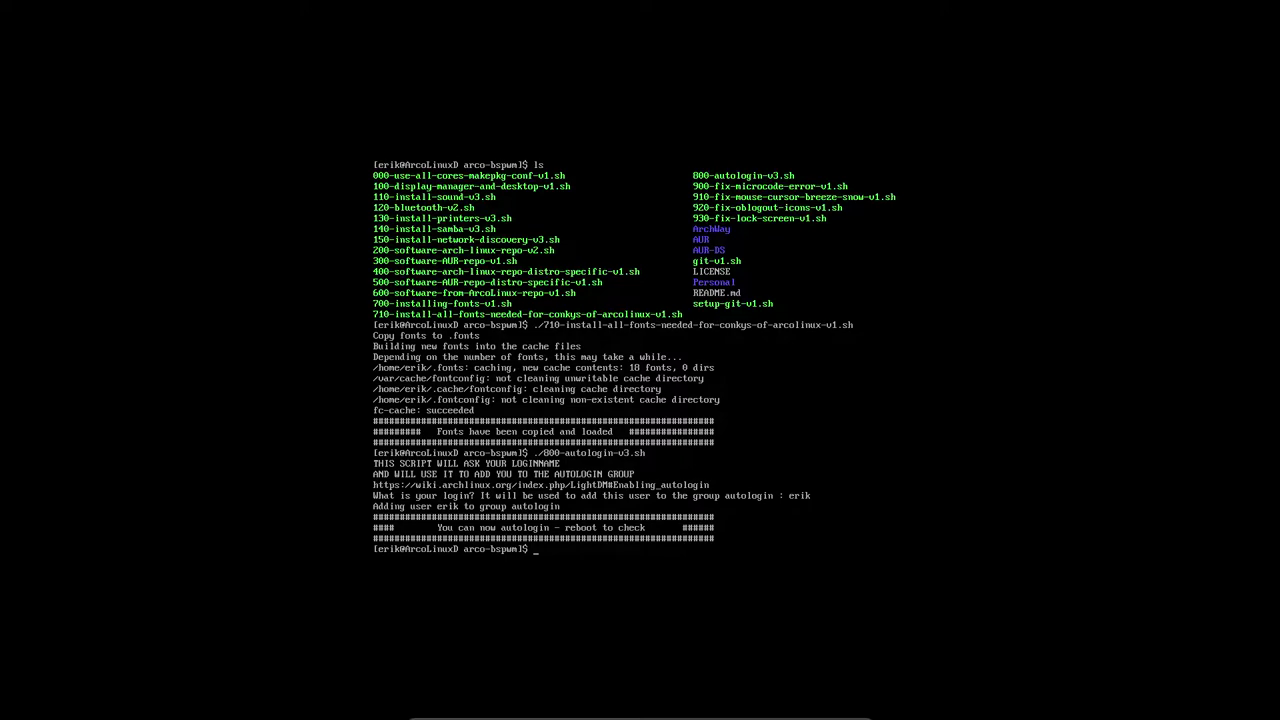
- Run the 900 microcode fix script
text(./900)
key(Tab)
key(Return)
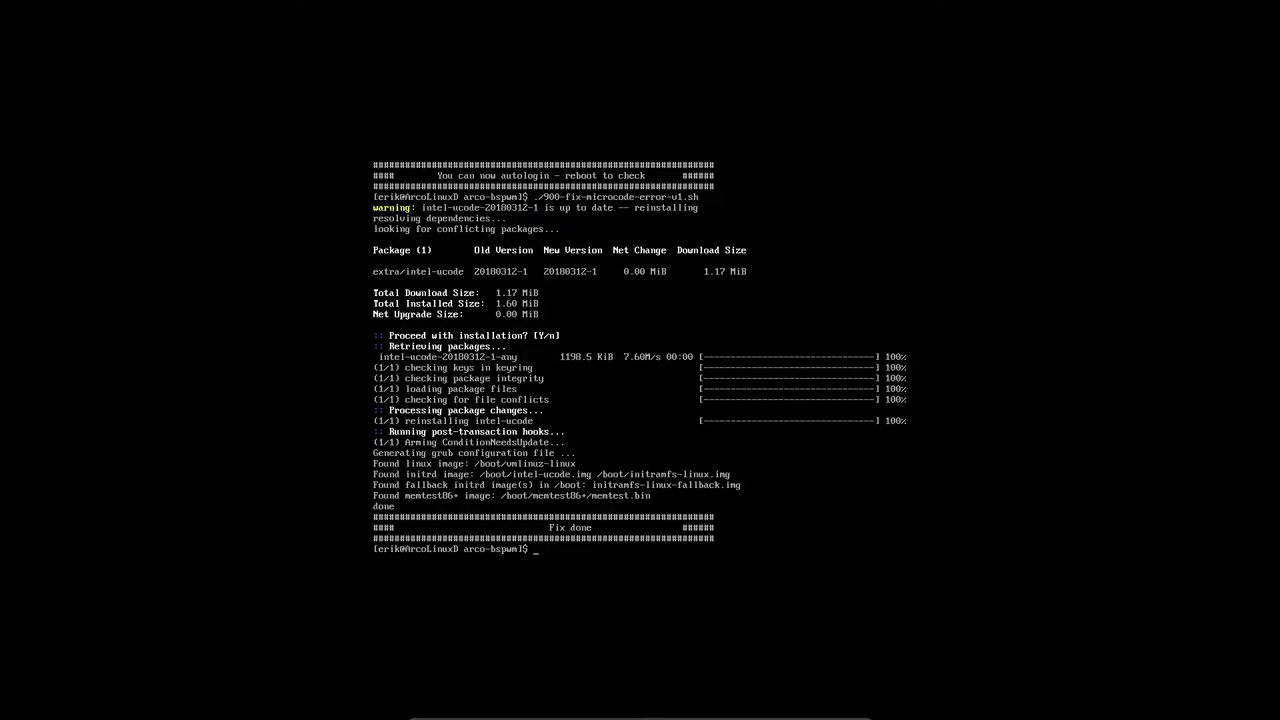
text(ls)
key(Return)
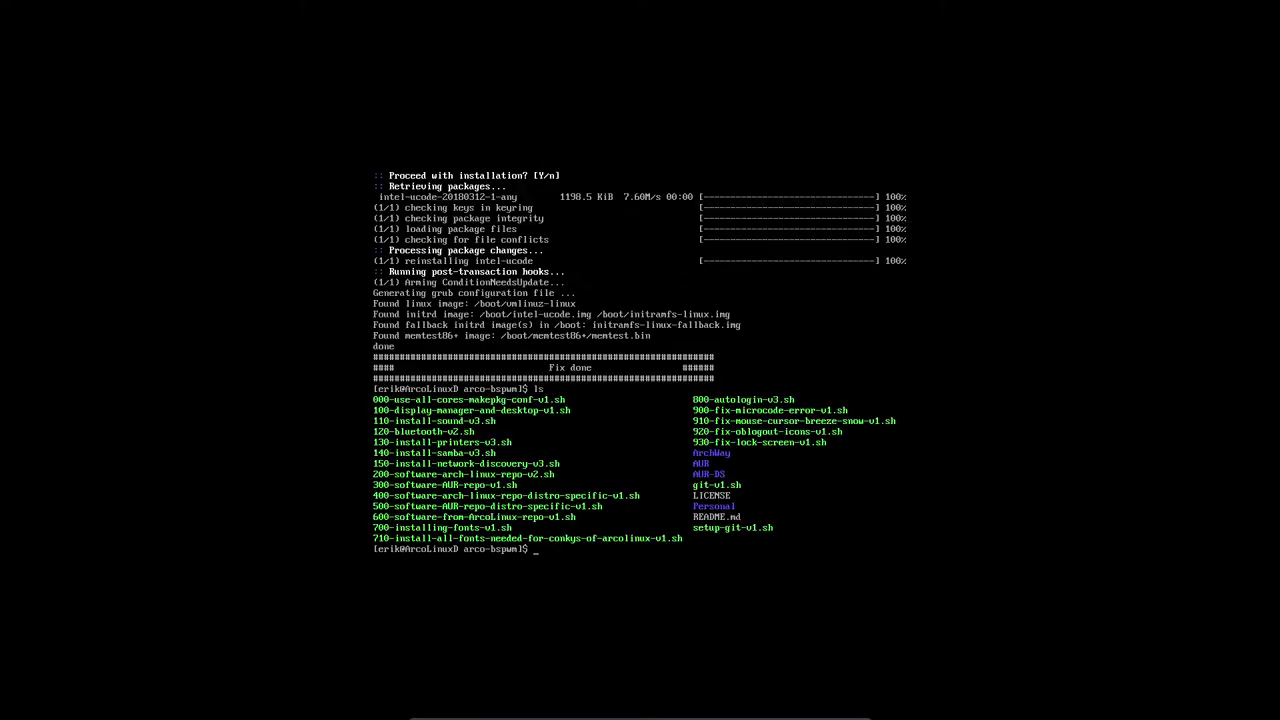
- Run the 910 mouse-cursor fix script
text(./90)
key(Tab)
key(BackSpace)
key(BackSpace)
key(BackSpace)
key(BackSpace)
key(BackSpace)
key(BackSpace)
key(BackSpace)
key(BackSpace)
key(BackSpace)
key(BackSpace)
key(BackSpace)
key(BackSpace)
key(BackSpace)
key(BackSpace)
key(BackSpace)
key(BackSpace)
key(BackSpace)
key(BackSpace)
key(BackSpace)
key(BackSpace)
key(BackSpace)
key(BackSpace)
key(BackSpace)
key(BackSpace)
key(BackSpace)
key(BackSpace)
text(10)
key(Tab)
key(Return)
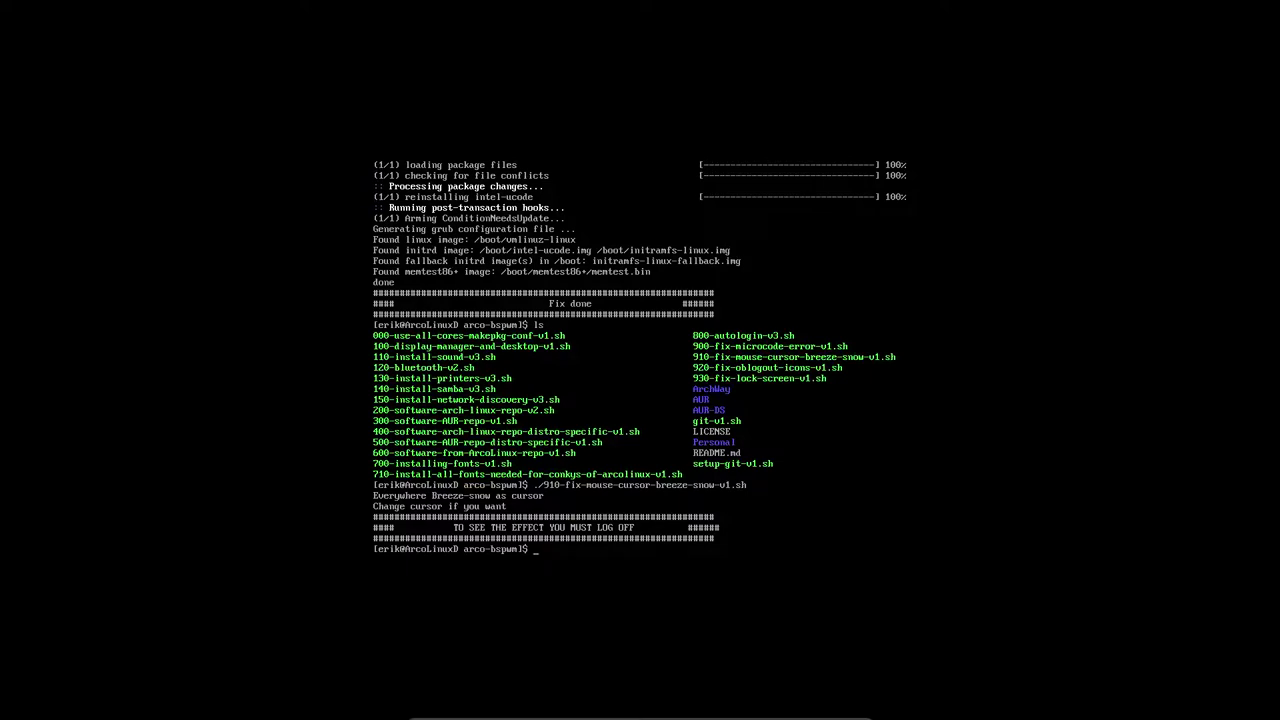
- Run the 920 oblogout icons fix script
text(./910)
key(BackSpace)
key(BackSpace)
text(20)
key(Tab)
key(Return)
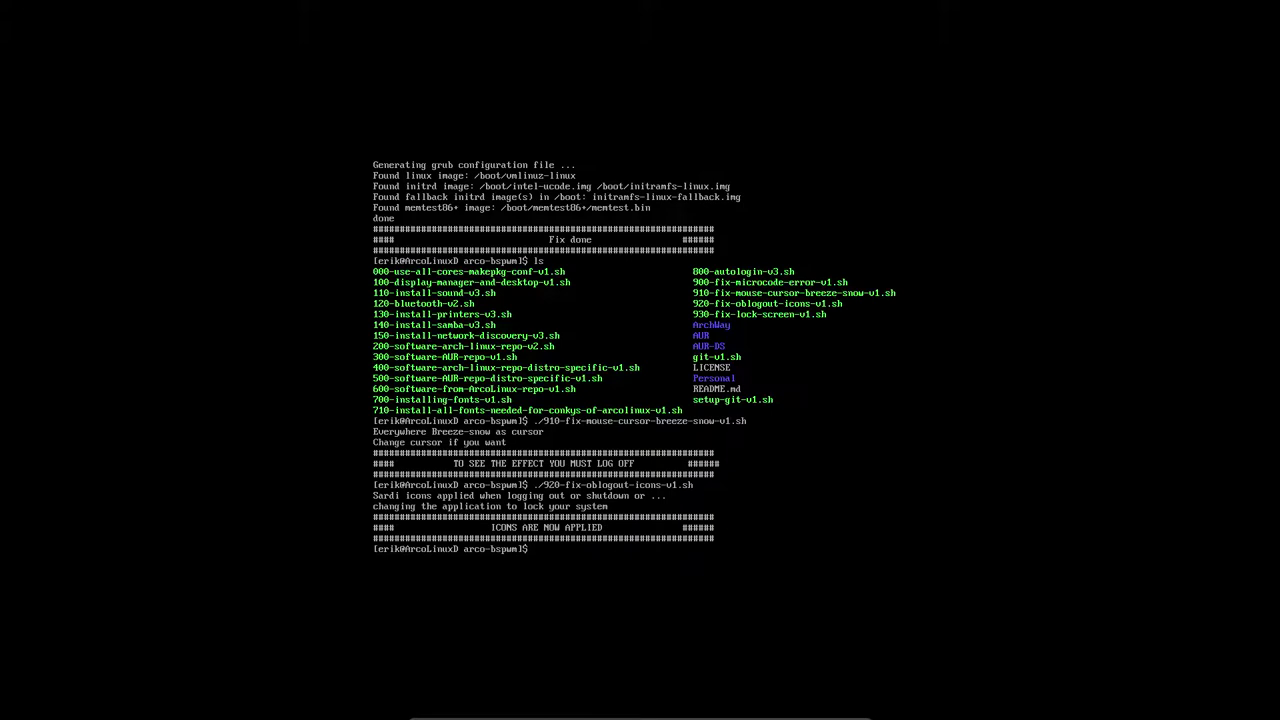
- Run the 930 lock-screen fix script, then restart with sudo reboot
text(./93)
key(Tab)
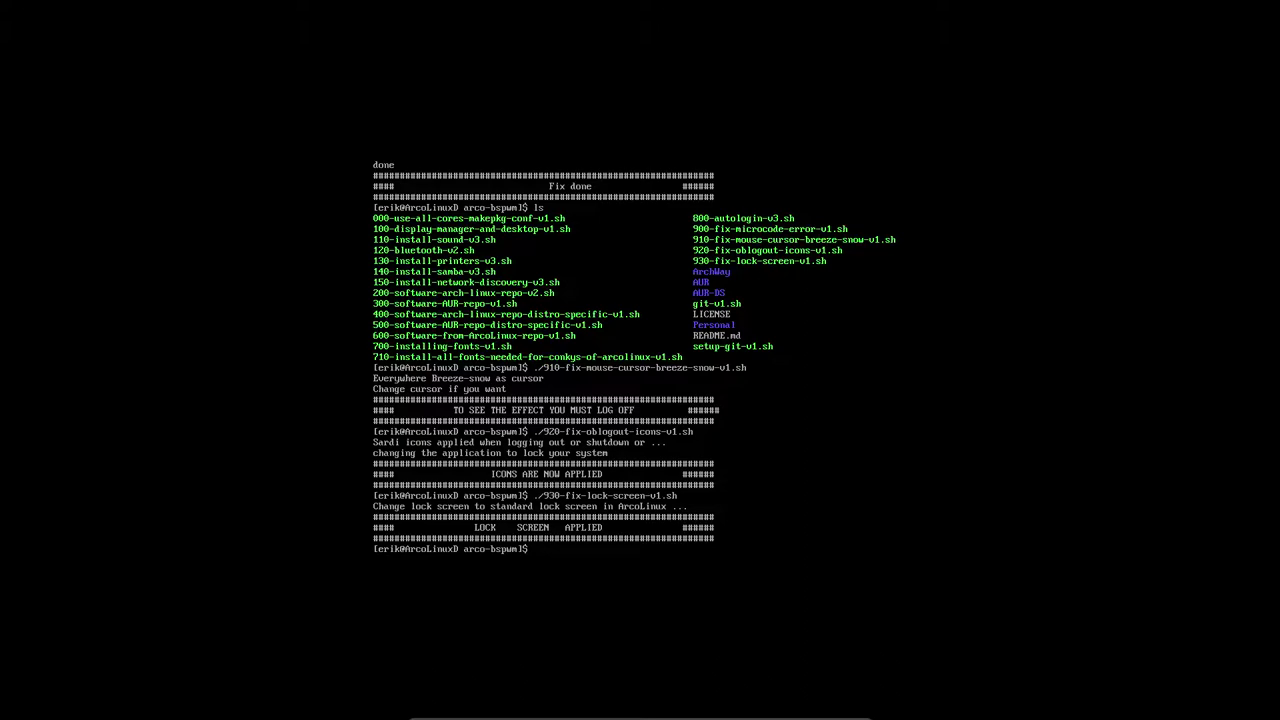
text(sudo reboot)
key(Return)
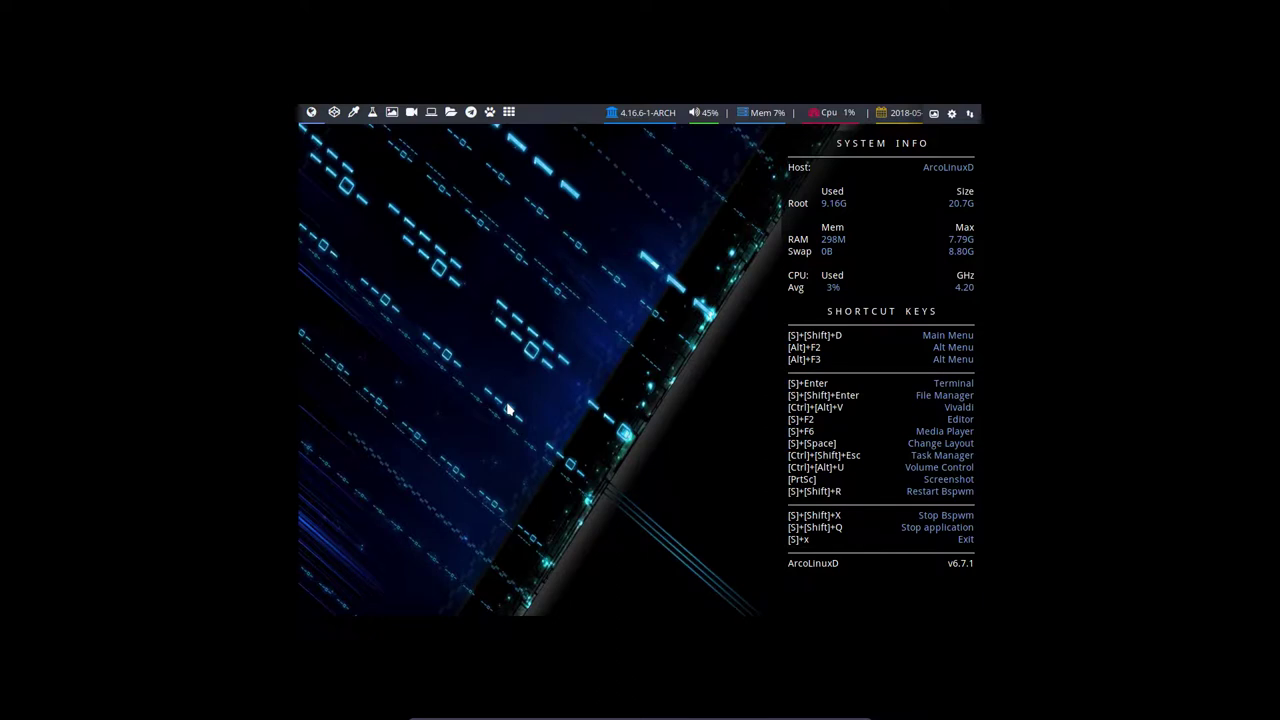
- Log out through the super+x logout menu and log back in with the user's password at LightDM
key(super+x)
key(Left)
key(Left)
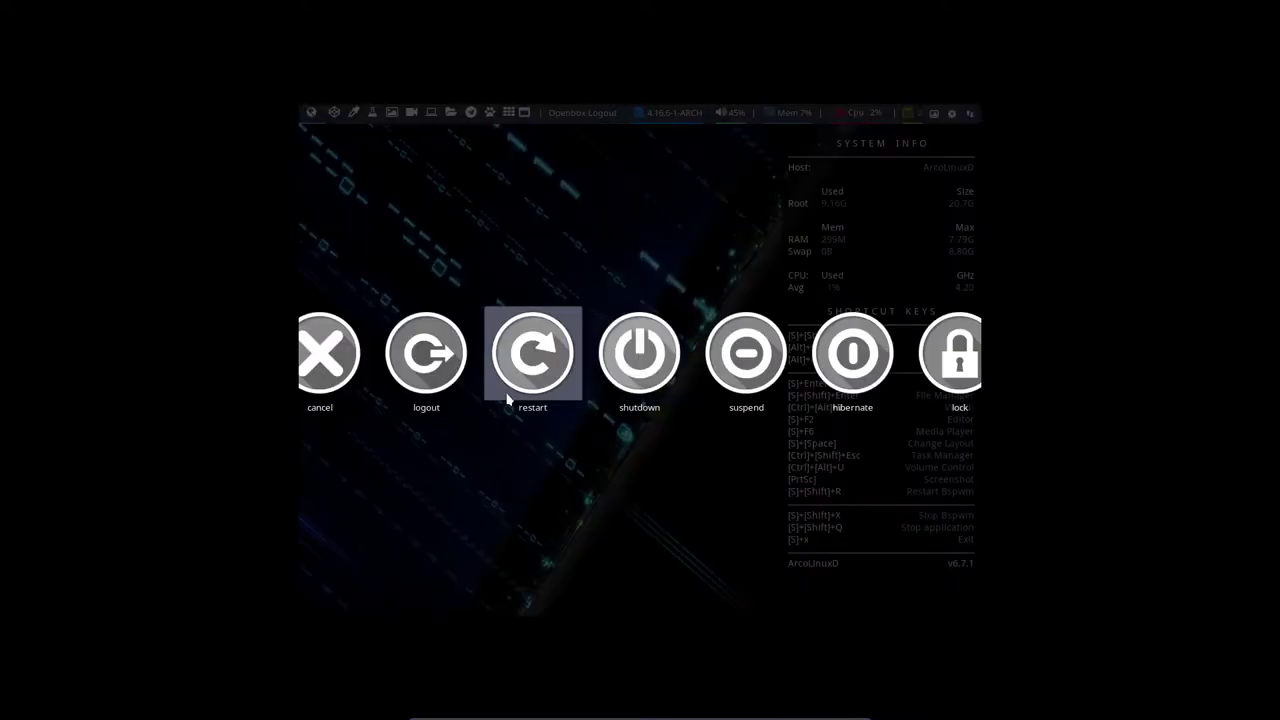
key(Return)
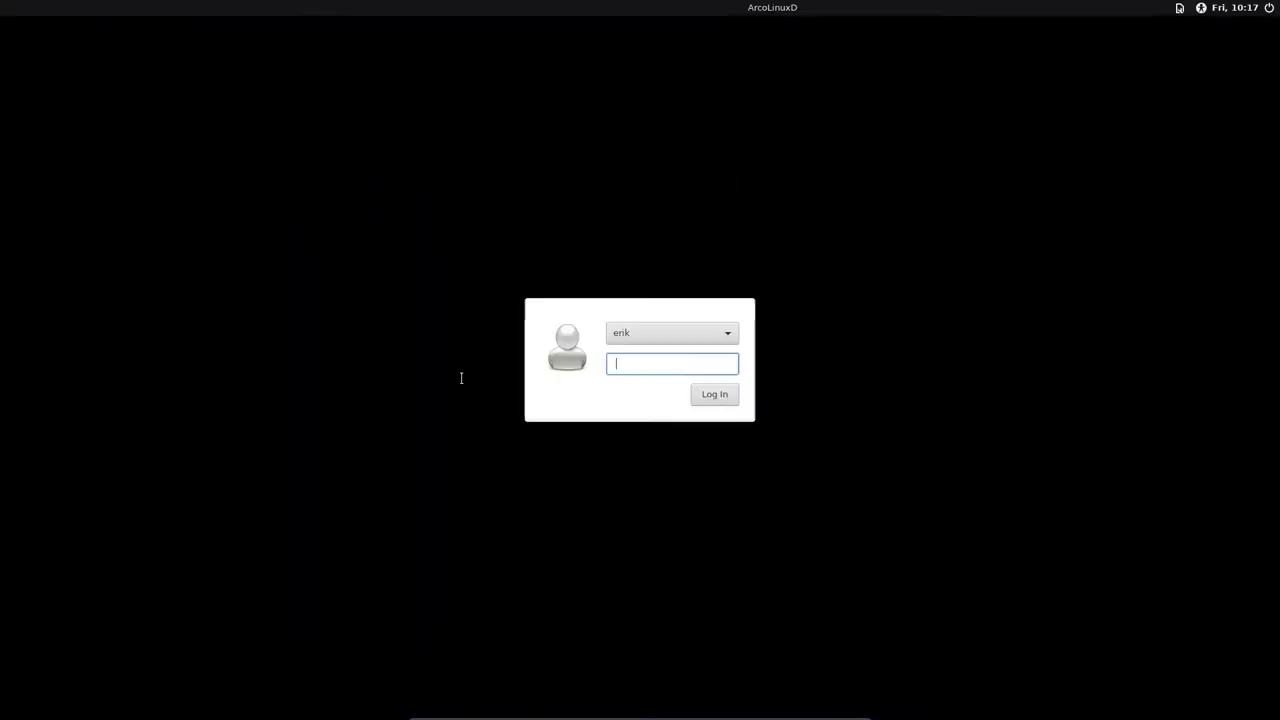
text(****)
key(Return)
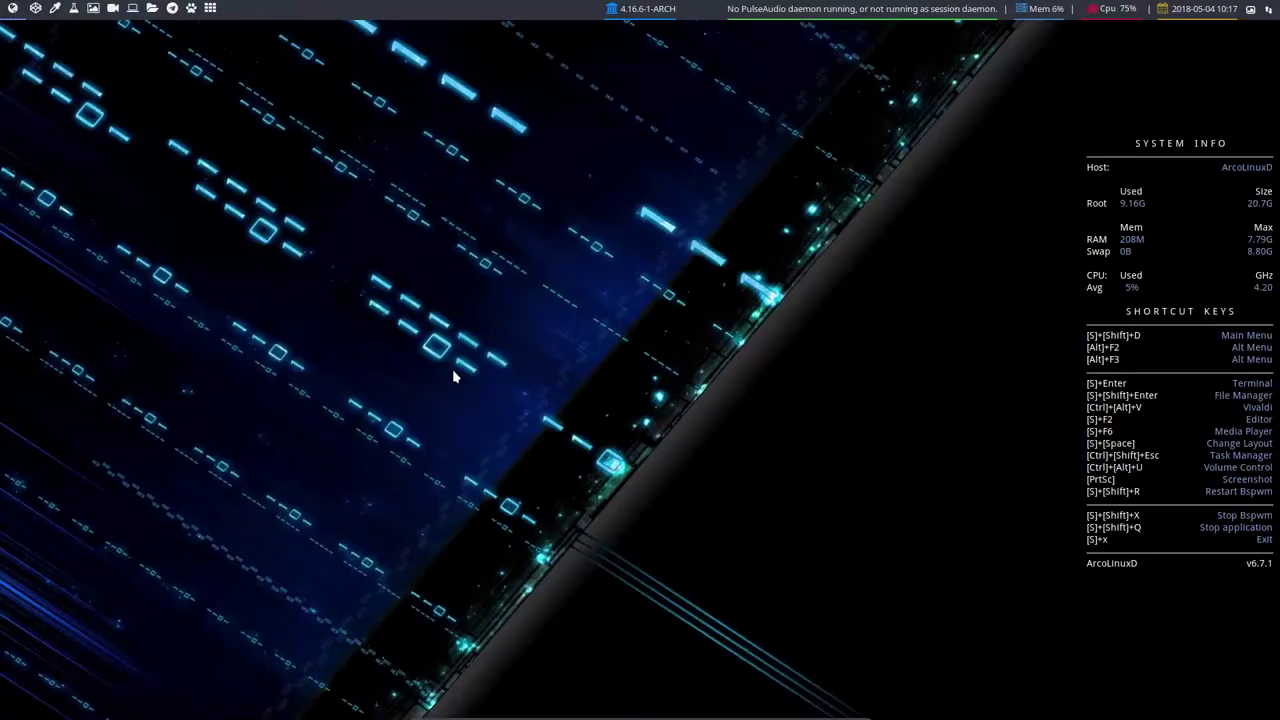